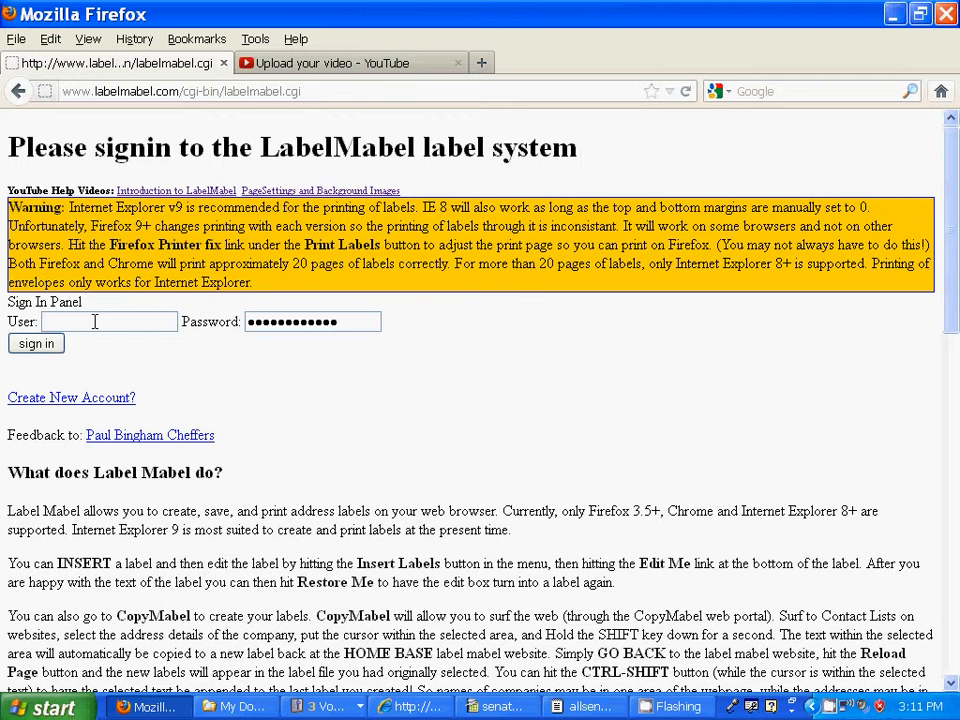
# Step: Enter the user name on the sign-in form and sign in to open the House.lab workspace
pyautogui.click(94, 321)
pyautogui.write('root')
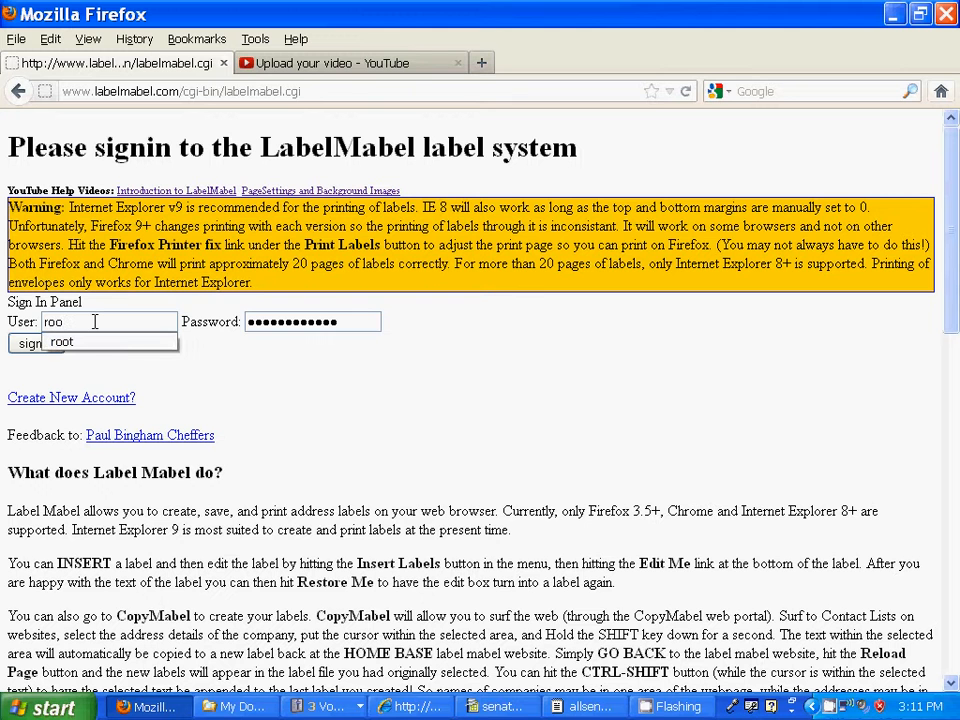
pyautogui.click(22, 347)
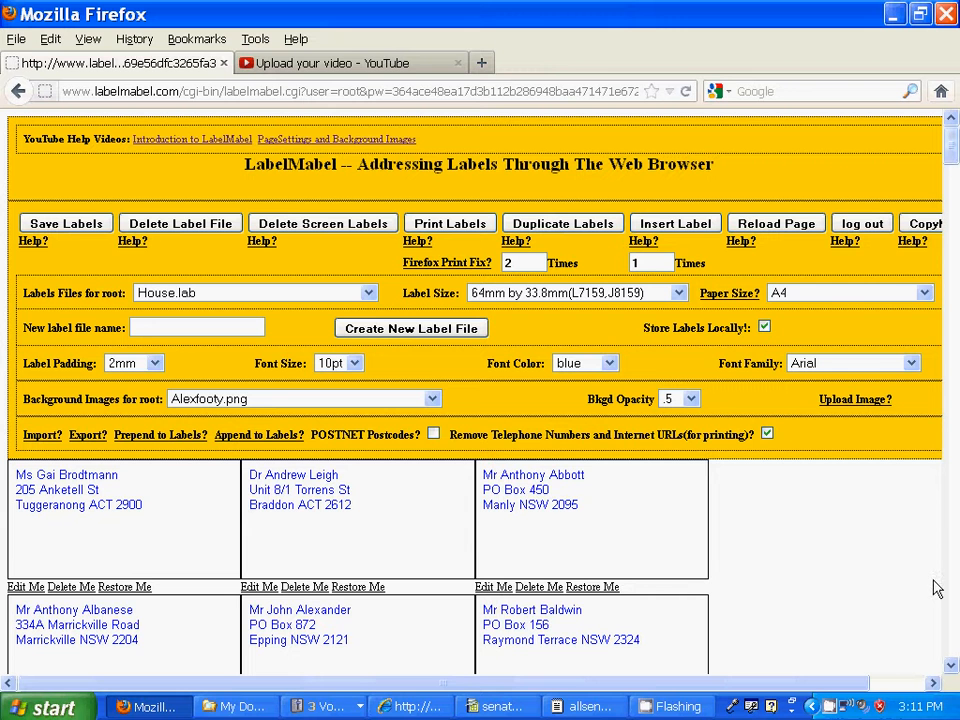
# Step: Page down through the House.lab address label grid to the last label, then return to the top
pyautogui.click(955, 655)
pyautogui.click(955, 655)
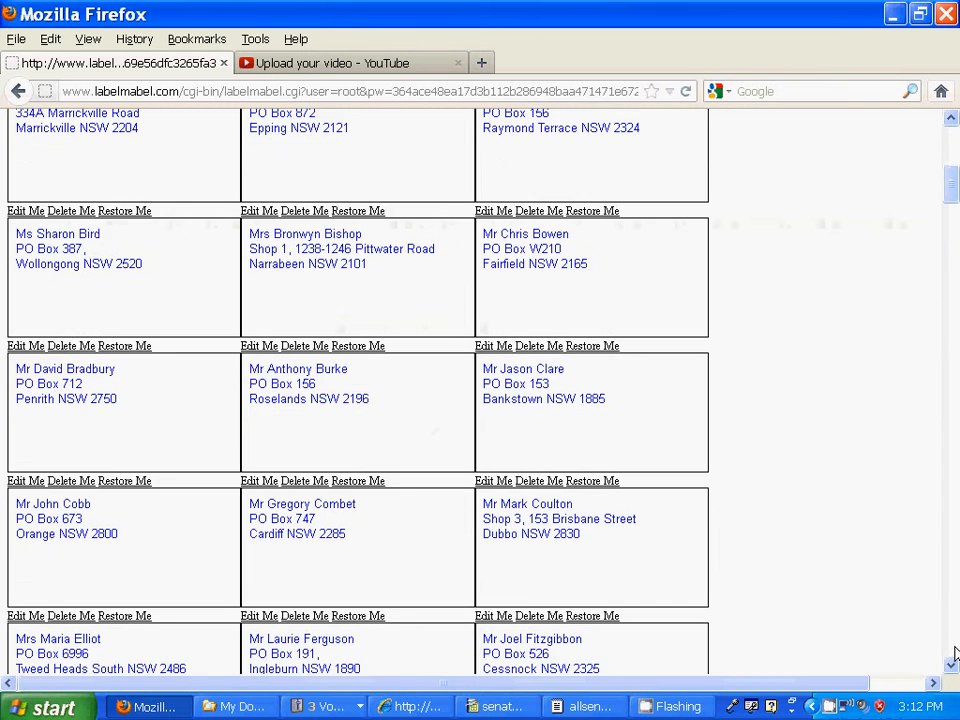
pyautogui.click(955, 655)
pyautogui.click(955, 655)
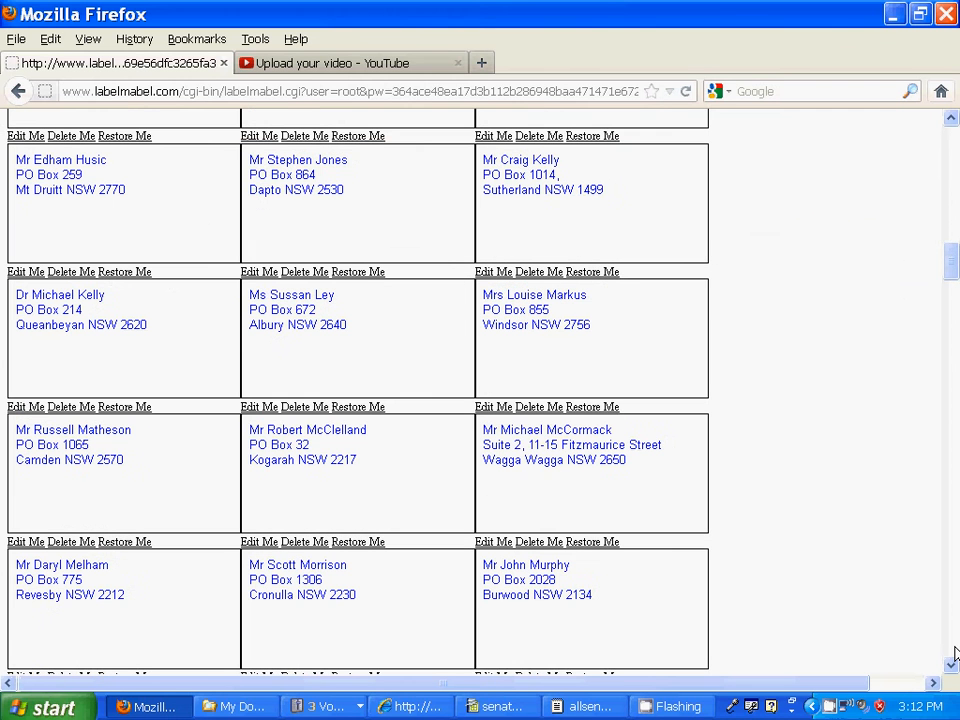
pyautogui.click(955, 655)
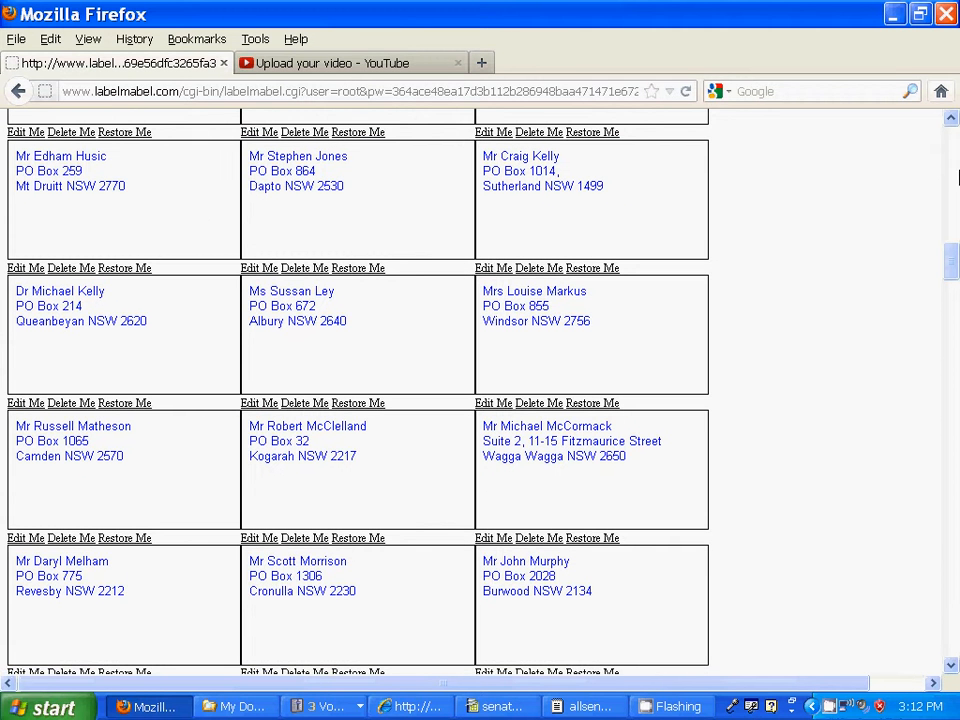
pyautogui.click(950, 145)
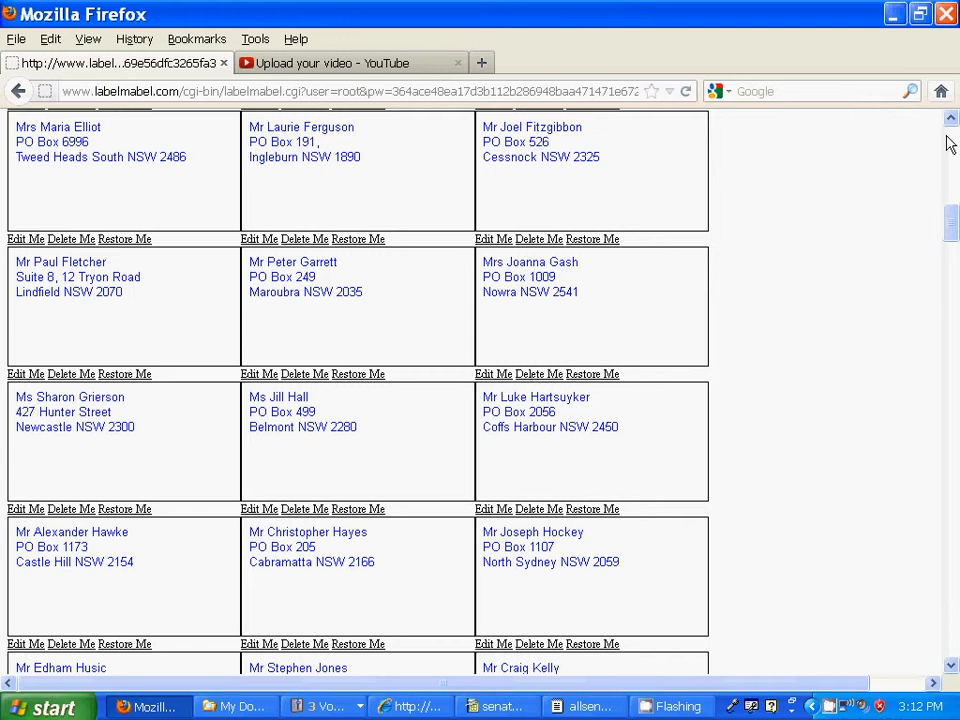
pyautogui.click(953, 638)
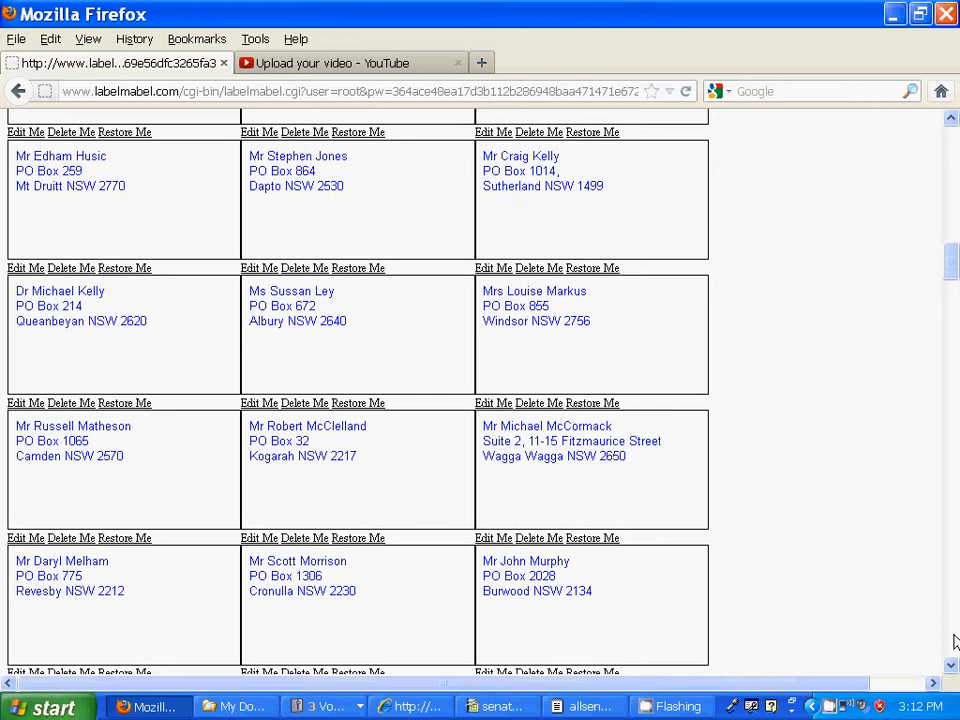
pyautogui.click(955, 641)
pyautogui.click(955, 641)
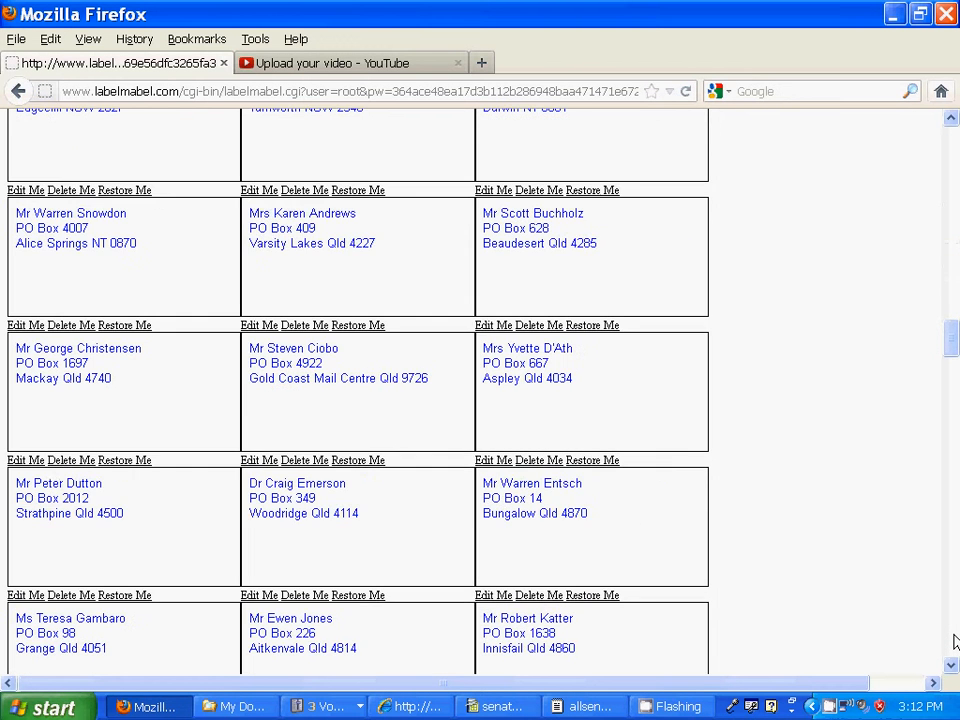
pyautogui.click(955, 641)
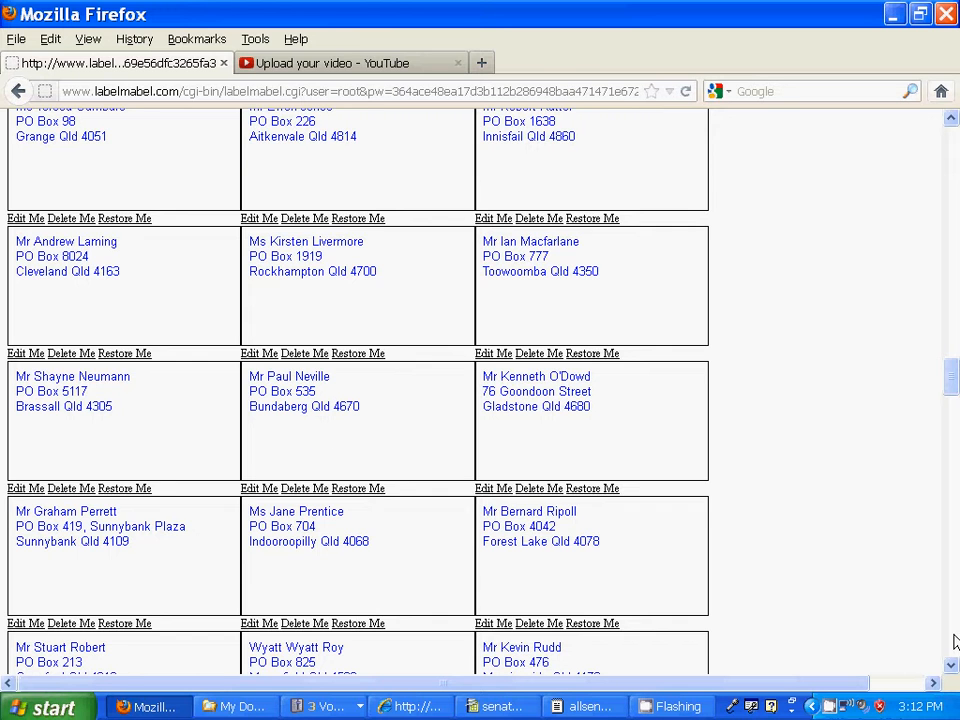
pyautogui.click(955, 641)
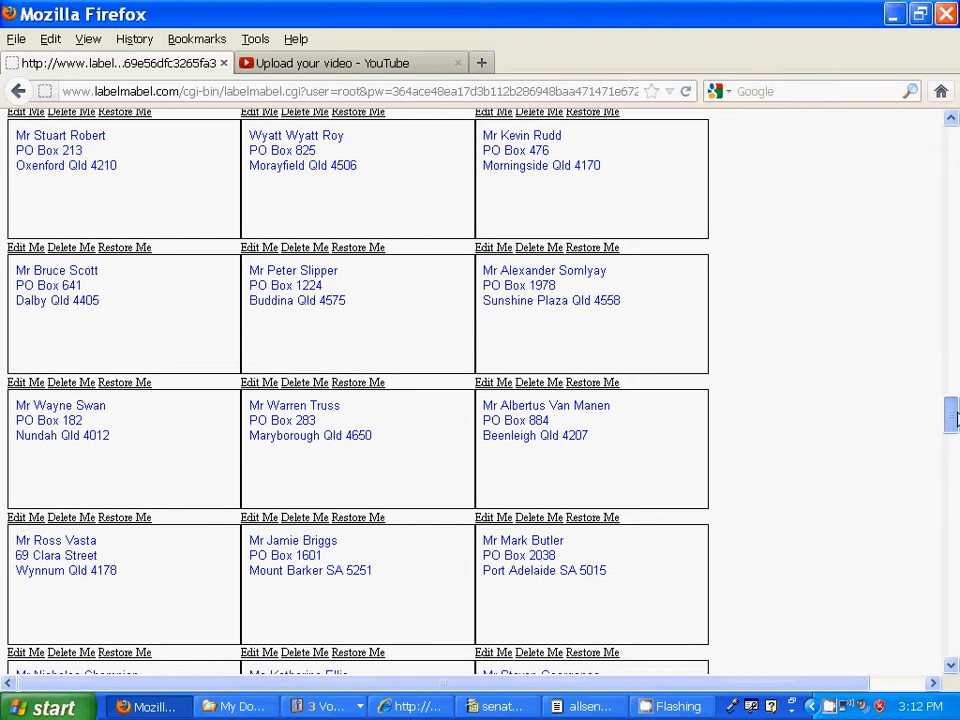
pyautogui.moveTo(955, 418); pyautogui.dragTo(955, 148)
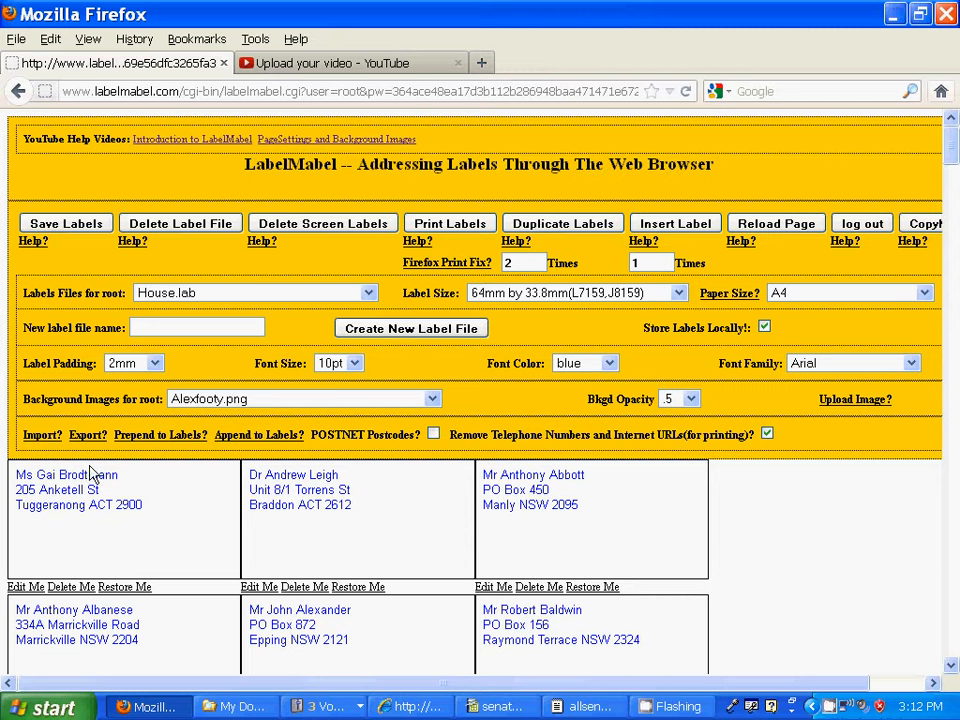
# Step: Export the House.lab labels as comma-separated address text and scroll through the list
pyautogui.click(87, 435)
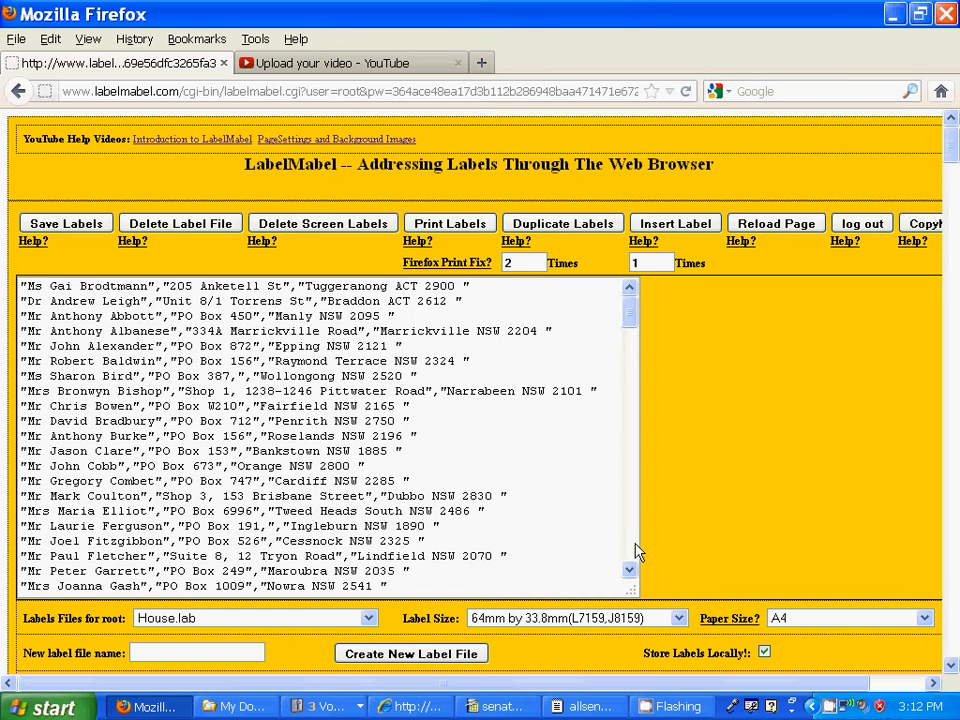
pyautogui.scroll(-18, 634, 558)
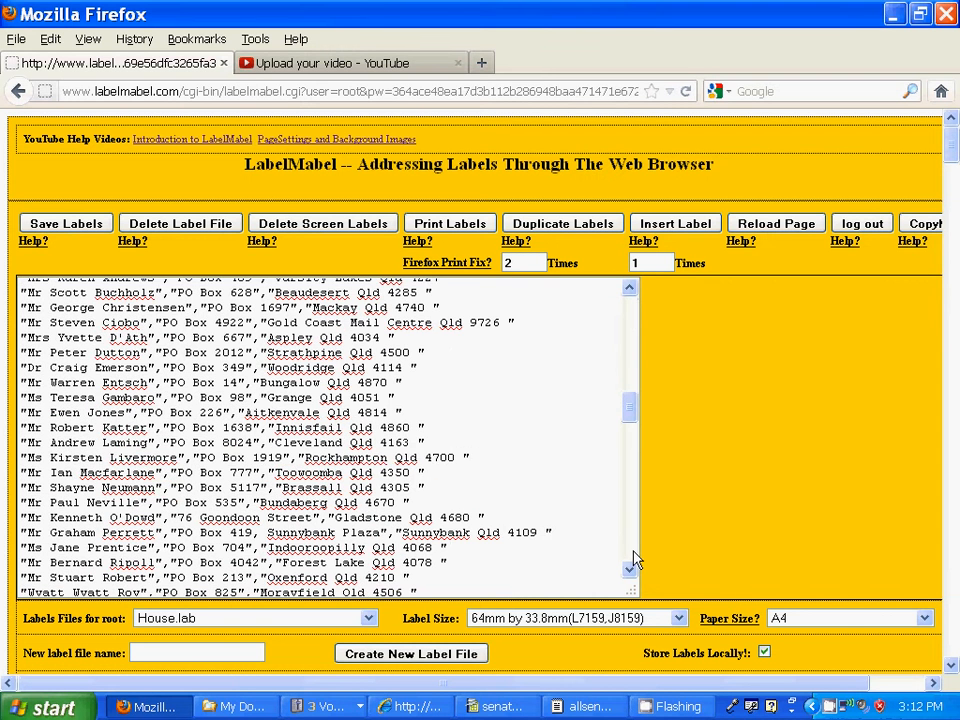
pyautogui.scroll(-6, 634, 558)
pyautogui.scroll(-6, 634, 561)
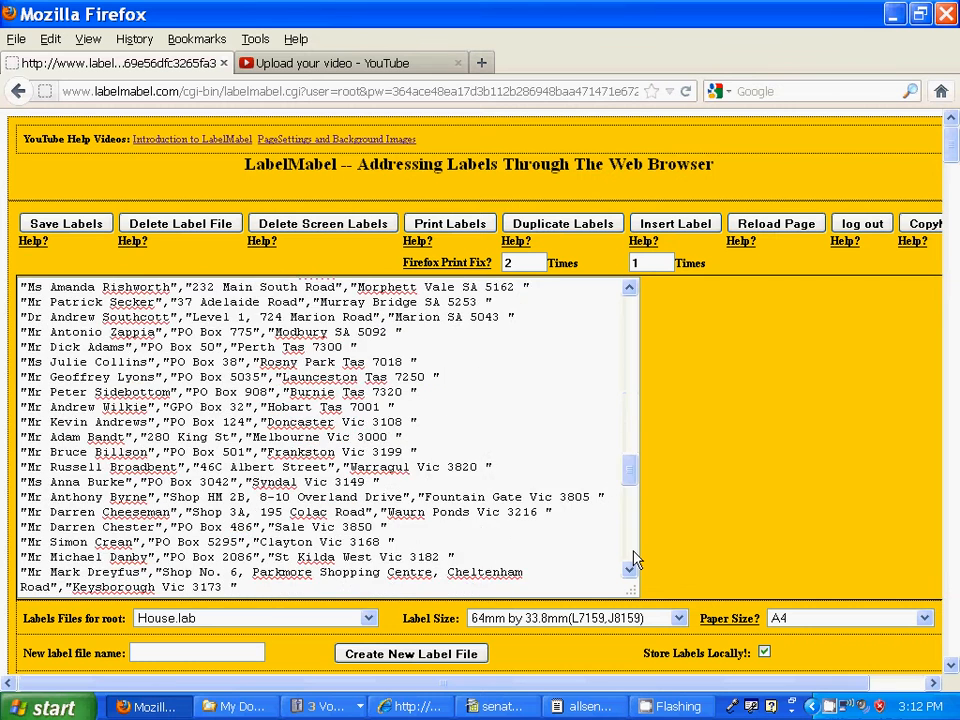
pyautogui.scroll(-6, 634, 561)
pyautogui.scroll(-6, 634, 561)
pyautogui.scroll(-3, 634, 561)
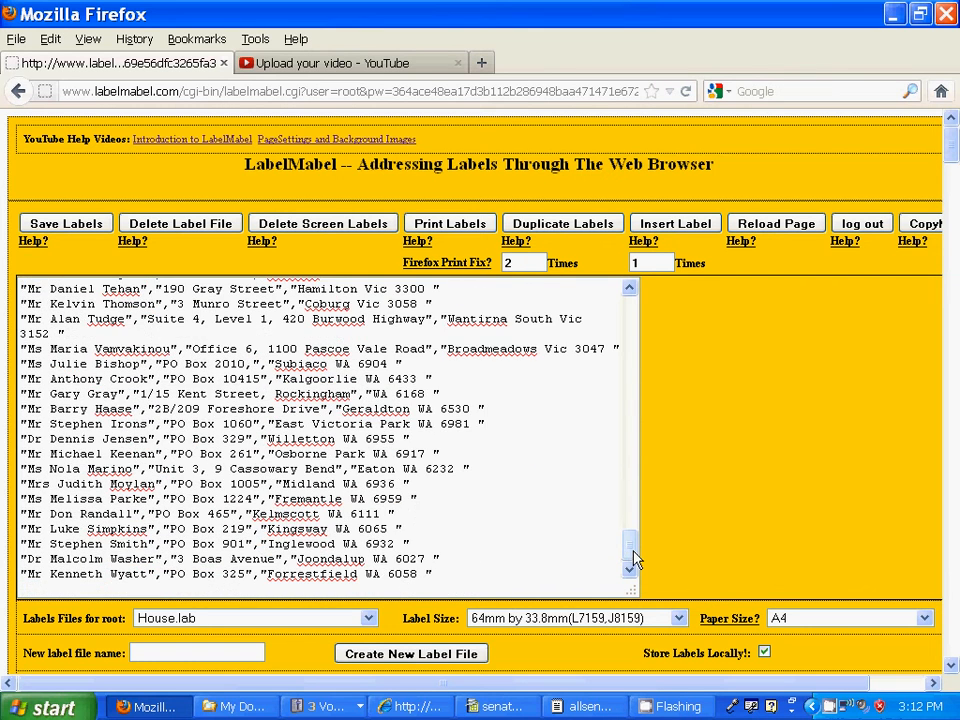
pyautogui.moveTo(634, 558); pyautogui.dragTo(602, 318)
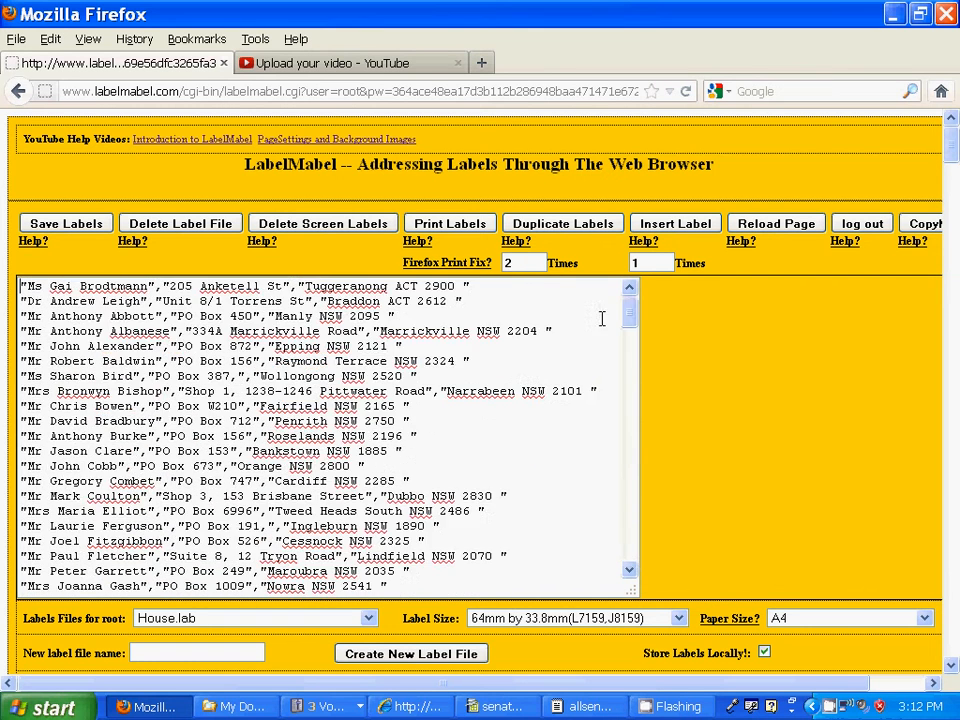
# Step: Select all the exported address text and copy it to the clipboard
pyautogui.rightClick(311, 424)
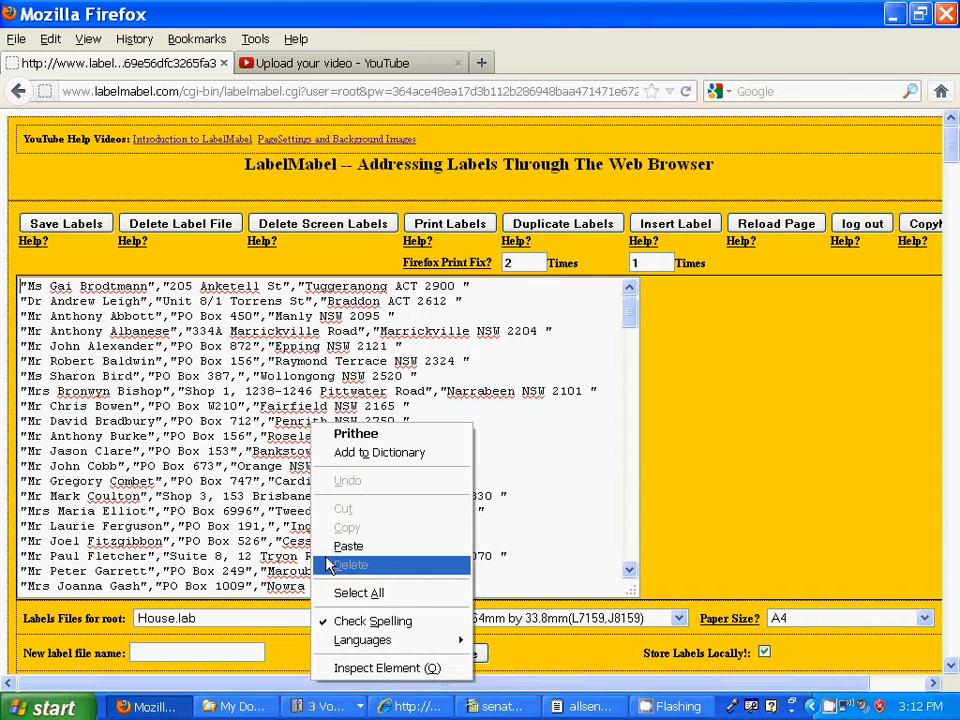
pyautogui.click(348, 594)
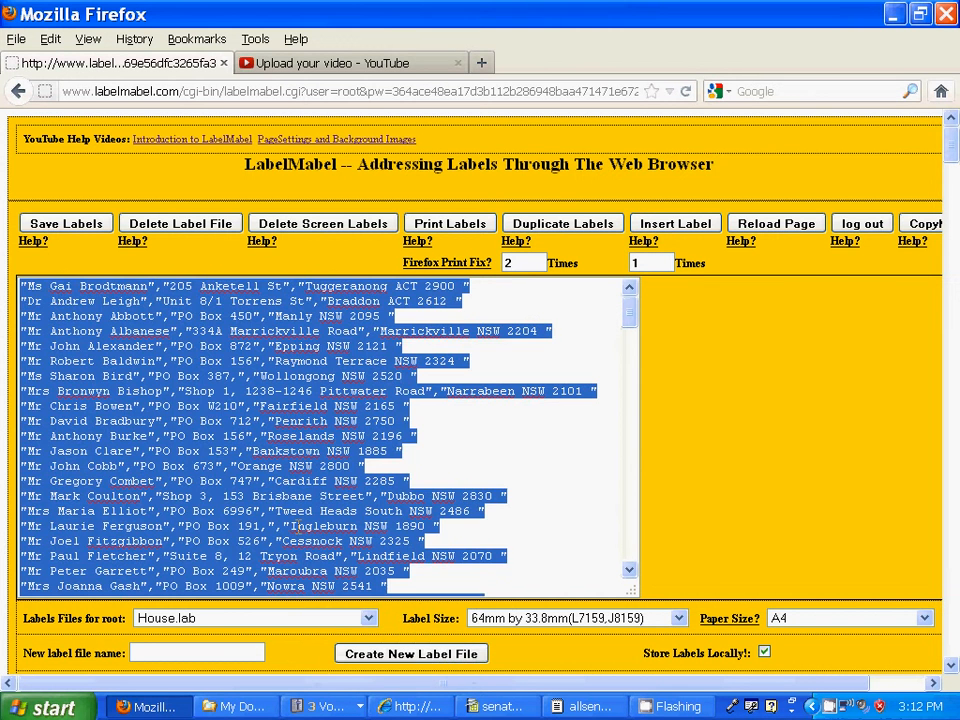
pyautogui.rightClick(245, 421)
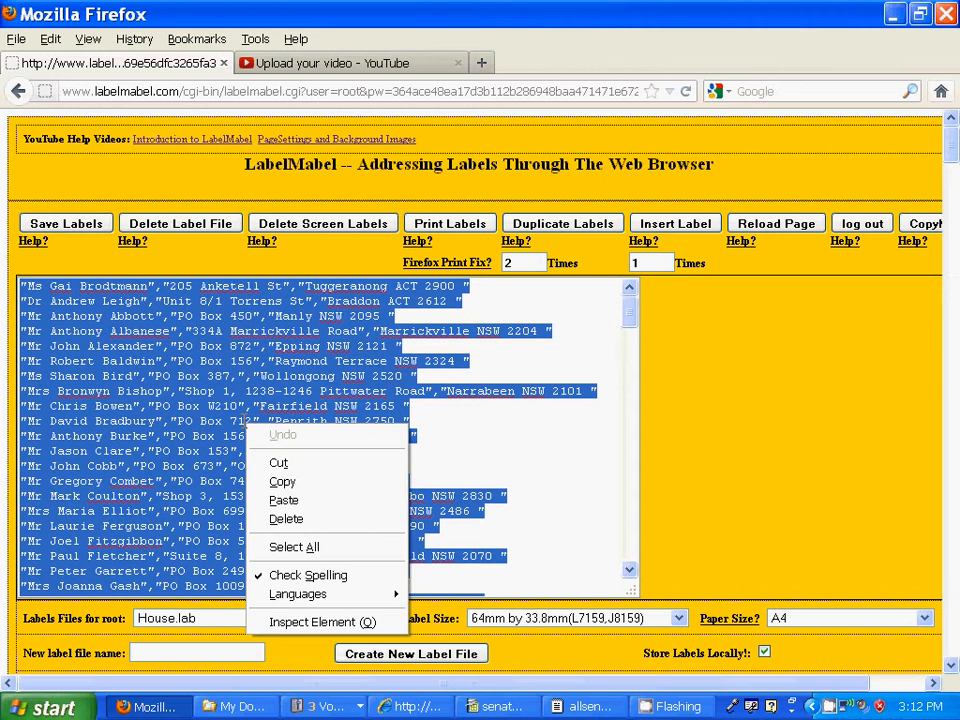
pyautogui.click(272, 484)
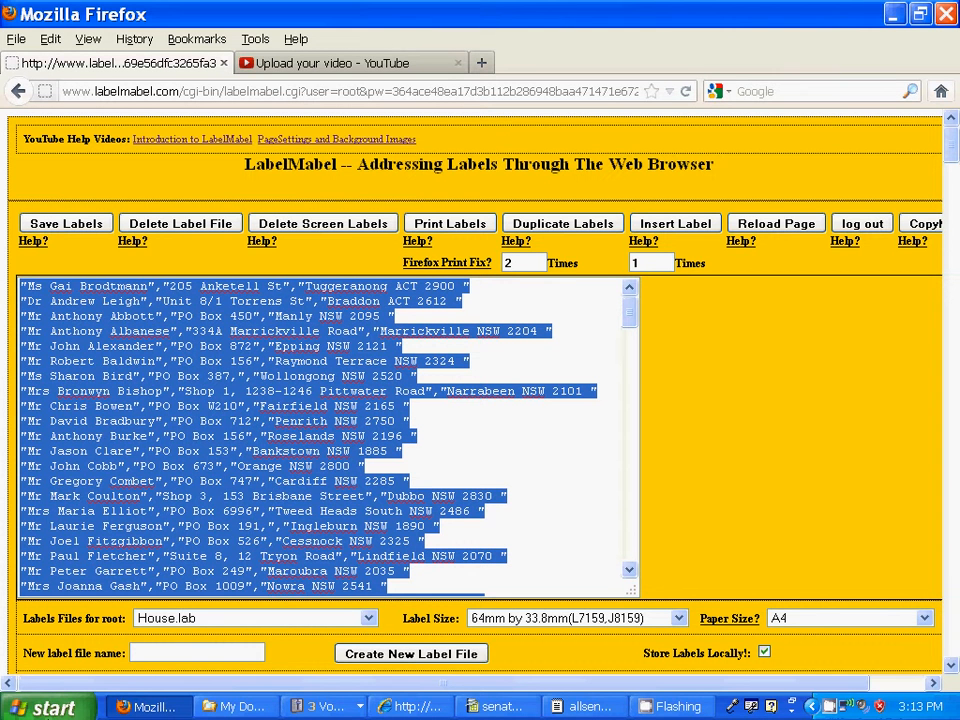
# Step: Launch Notepad and paste the copied address list into a new note
pyautogui.press('super')
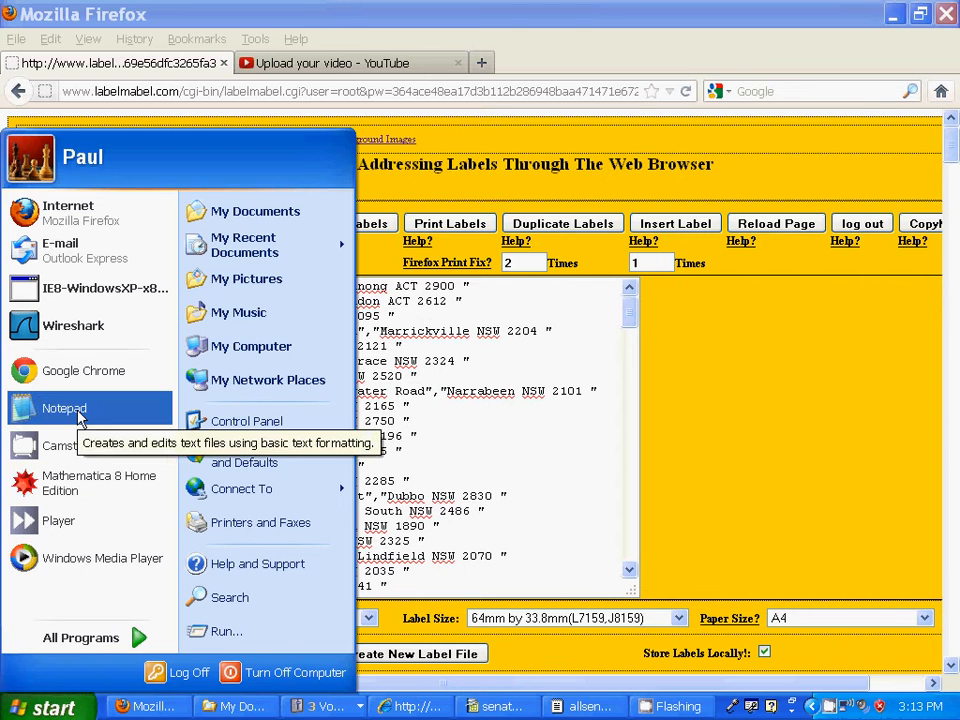
pyautogui.click(80, 416)
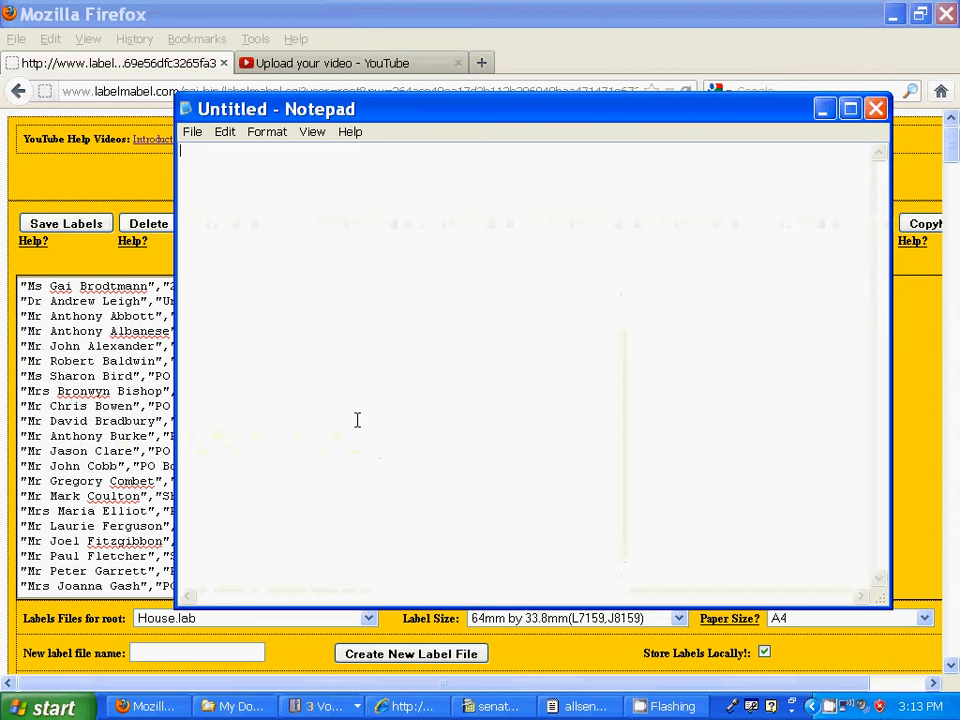
pyautogui.click(228, 133)
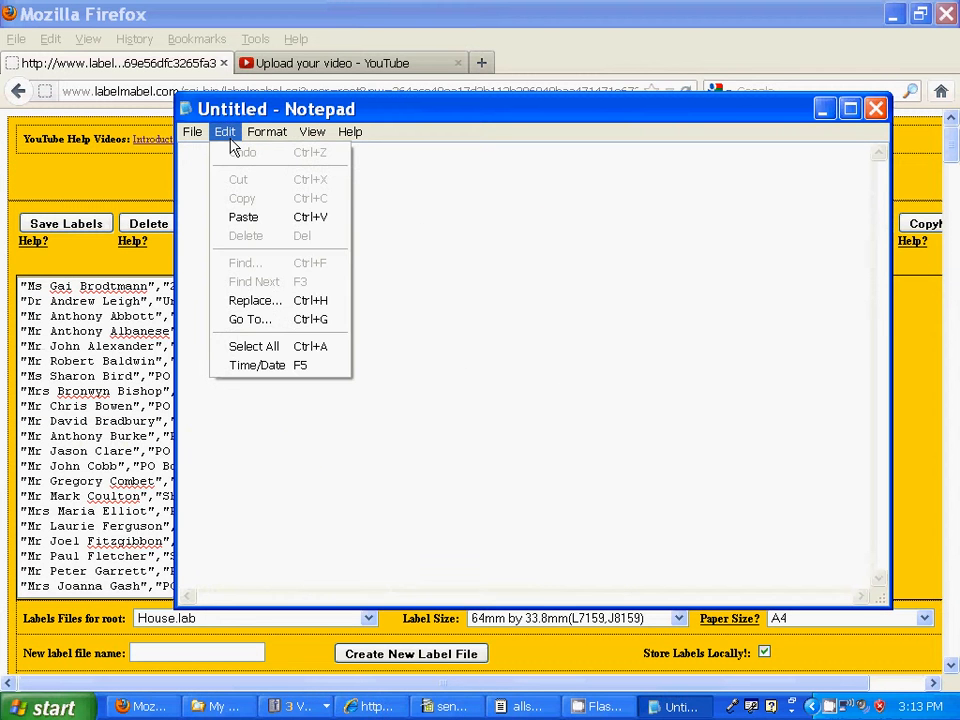
pyautogui.click(243, 217)
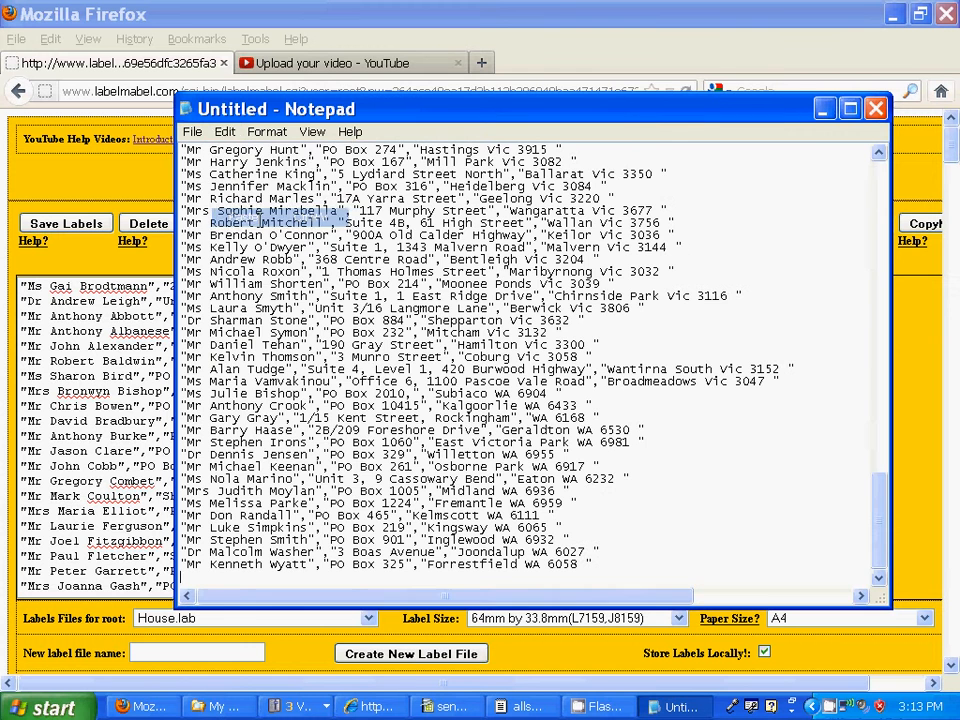
# Step: Cancel the Save As dialog and close Notepad without saving the note
pyautogui.click(191, 133)
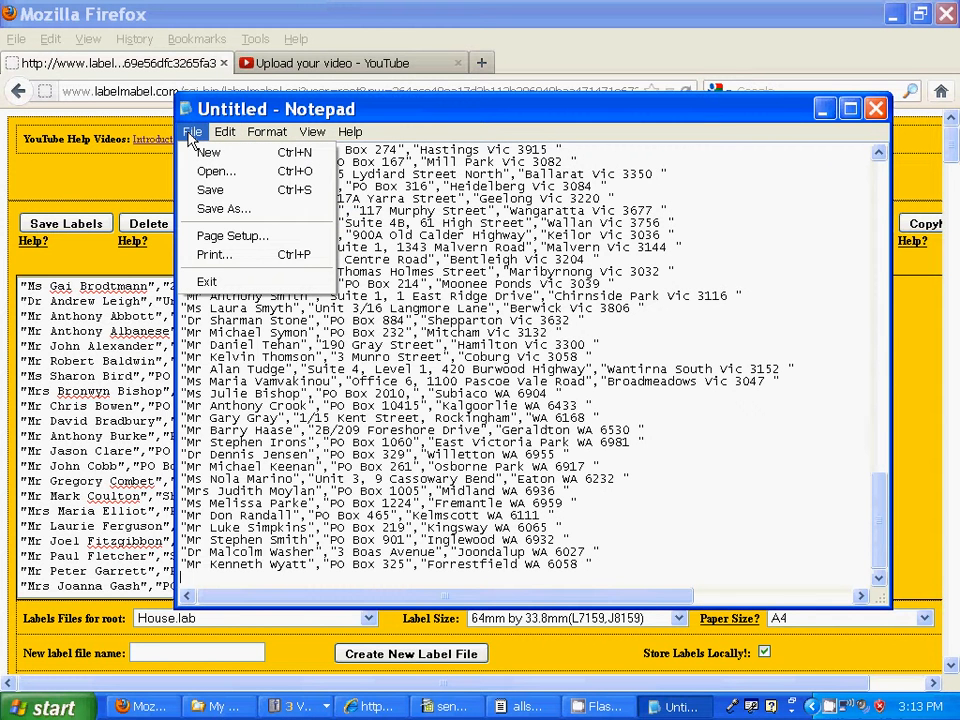
pyautogui.click(226, 209)
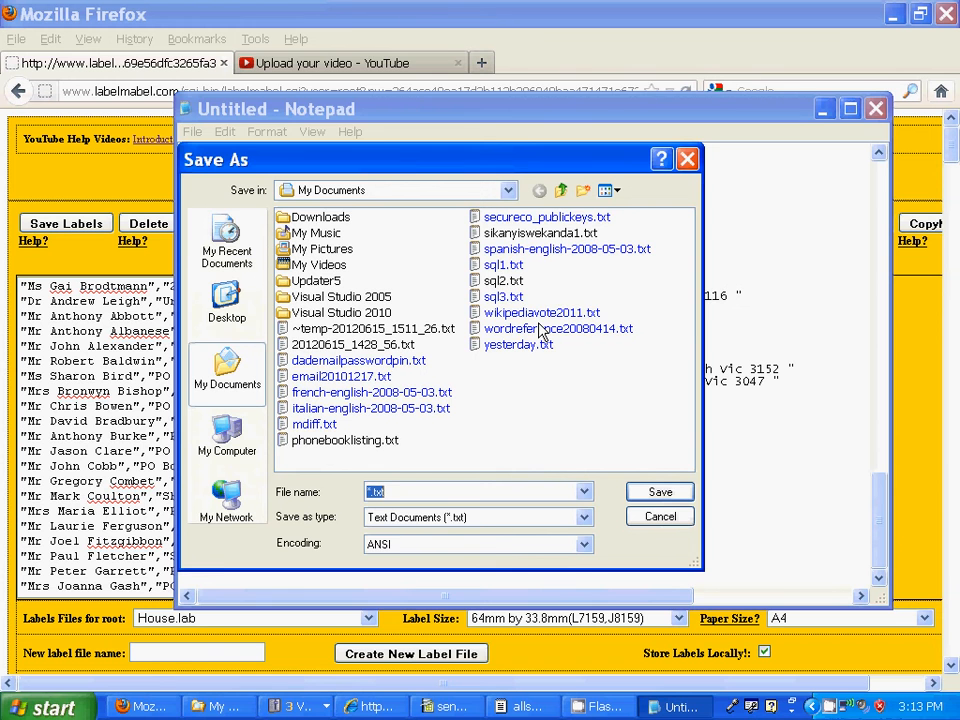
pyautogui.click(658, 517)
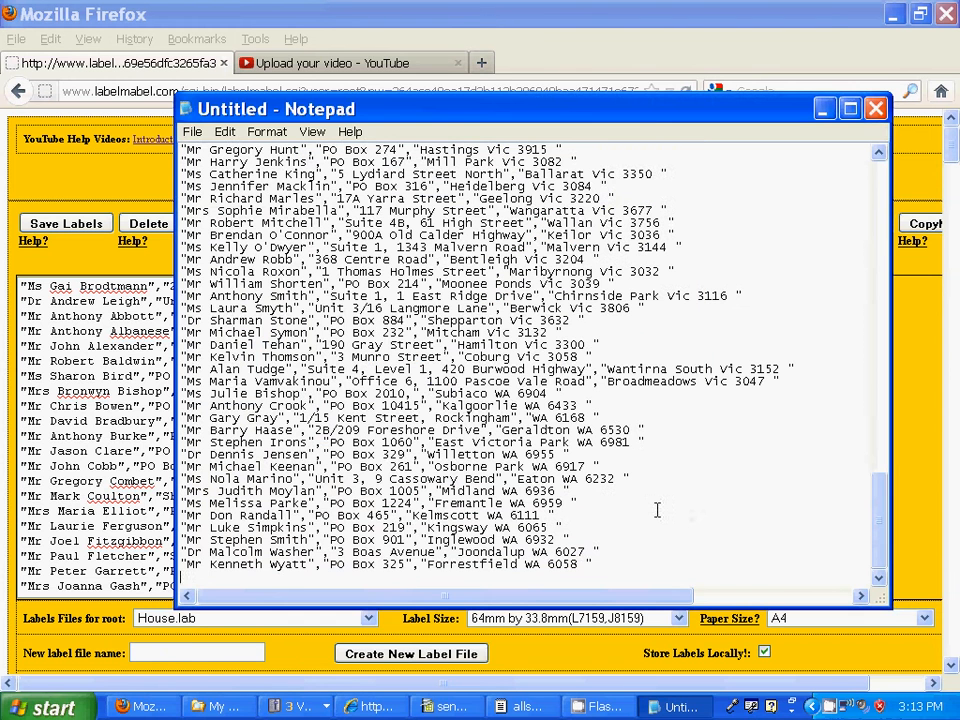
pyautogui.click(876, 109)
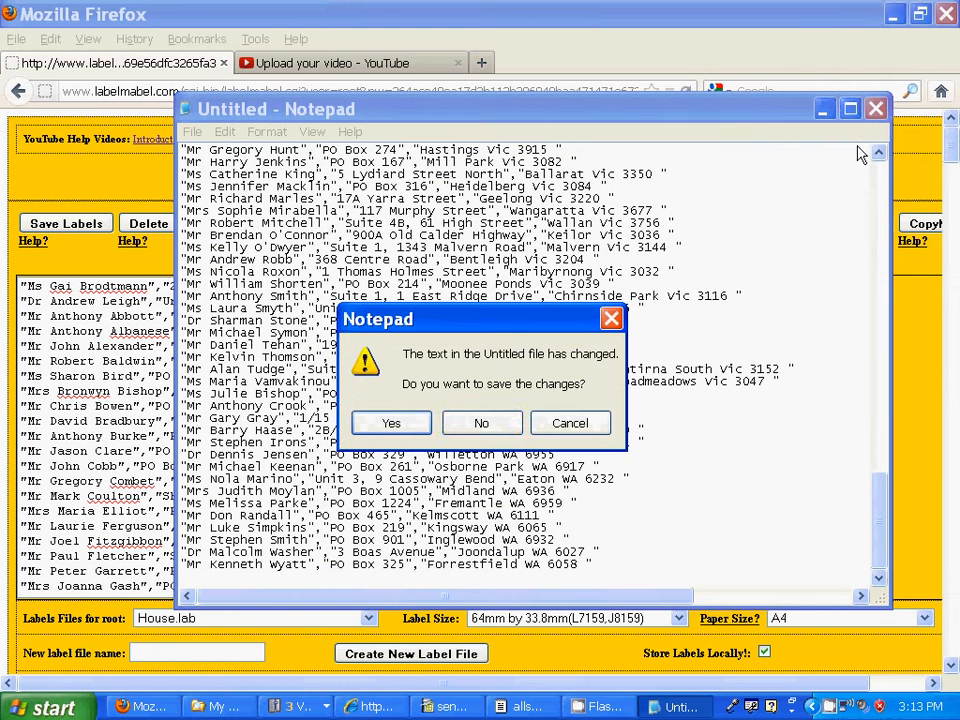
pyautogui.click(481, 424)
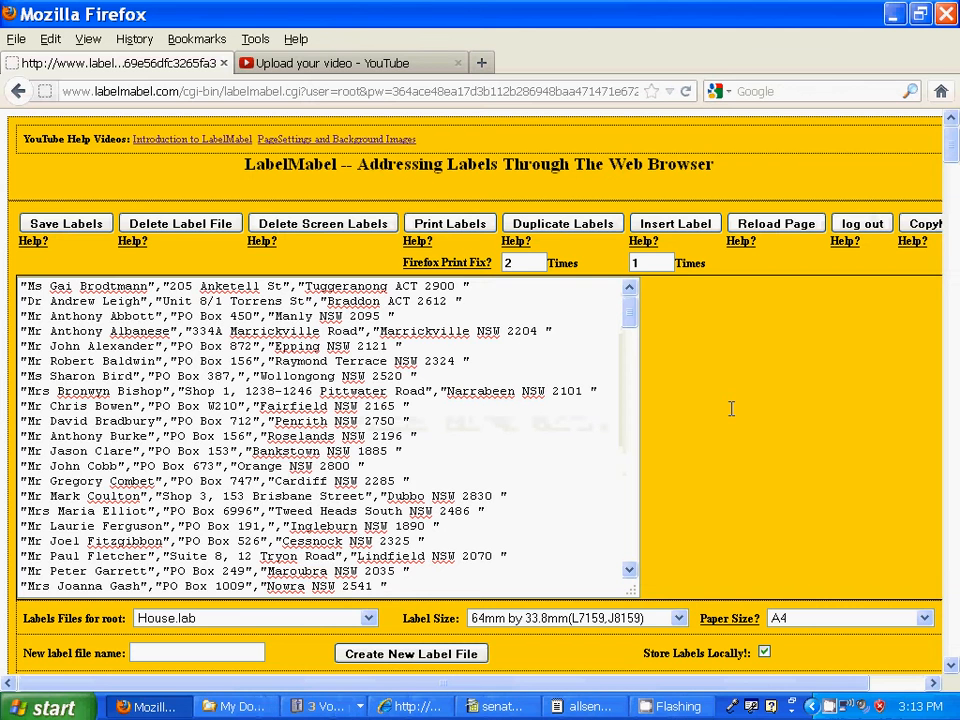
# Step: Return to the page top, open the Import? spreadsheet options, and switch to senate.ods
pyautogui.hotkey('ctrl', 'a')
pyautogui.scroll(-7, 954, 148)
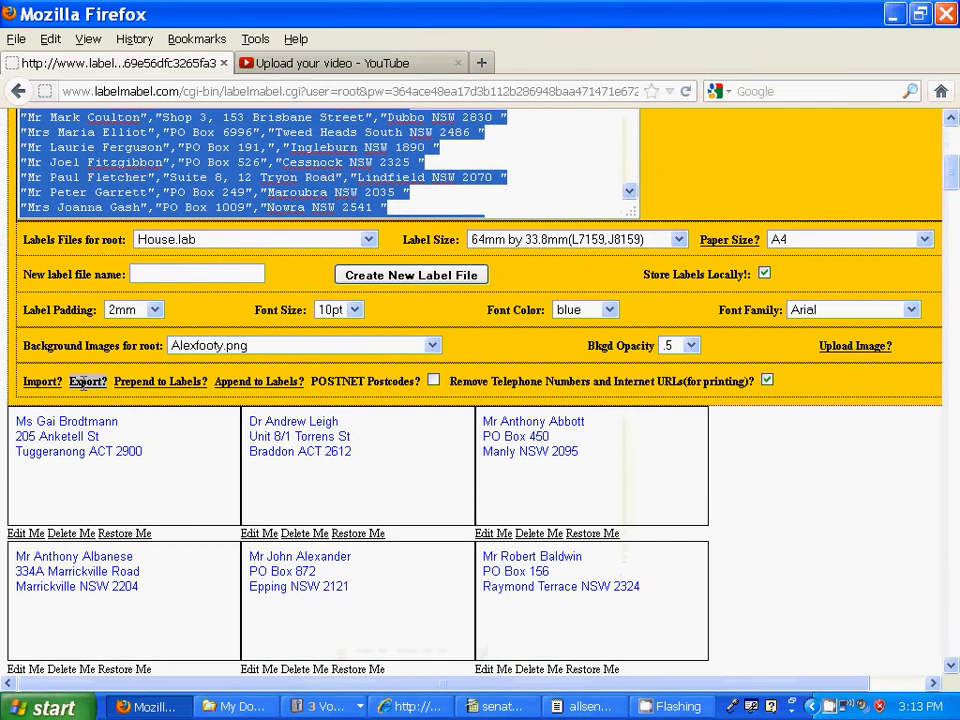
pyautogui.scroll(-5, 68, 290)
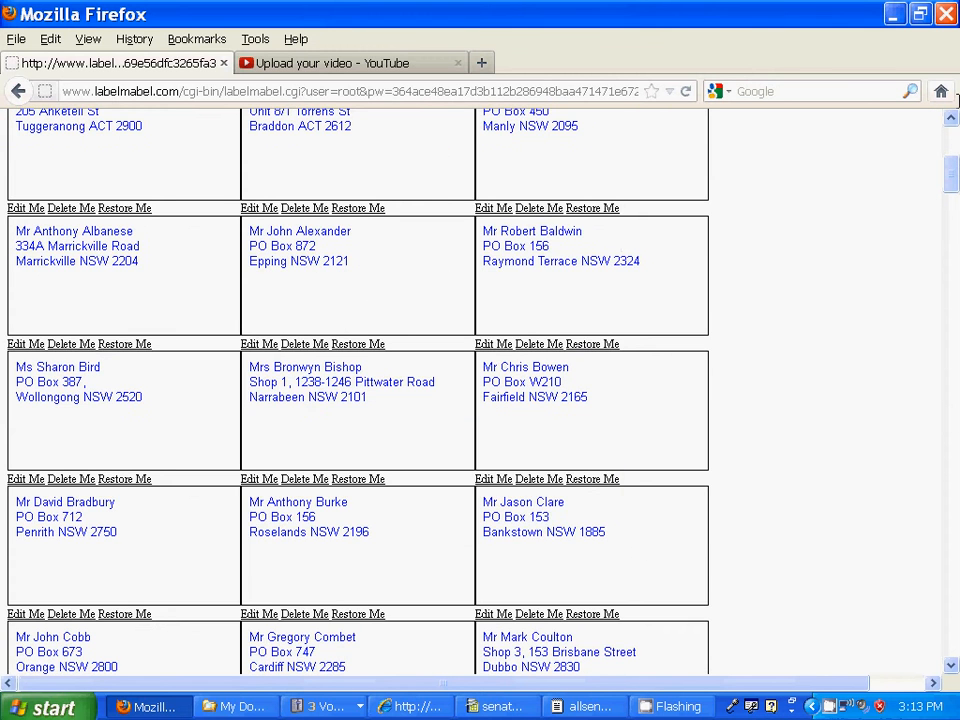
pyautogui.moveTo(951, 165); pyautogui.dragTo(951, 163)
pyautogui.scroll(6, 905, 155)
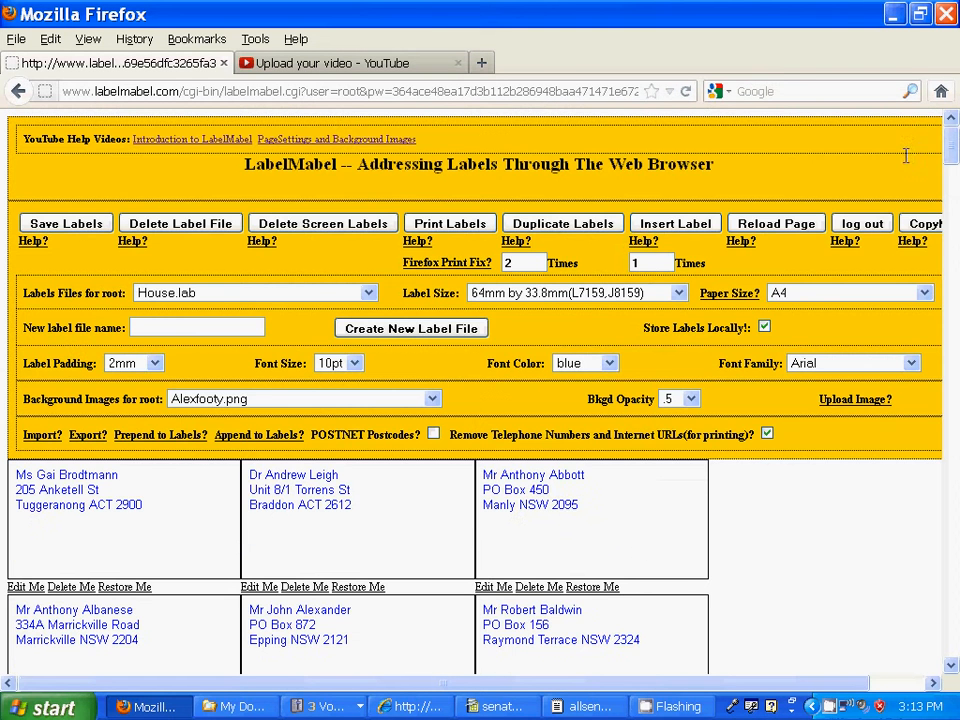
pyautogui.click(37, 434)
pyautogui.click(37, 434)
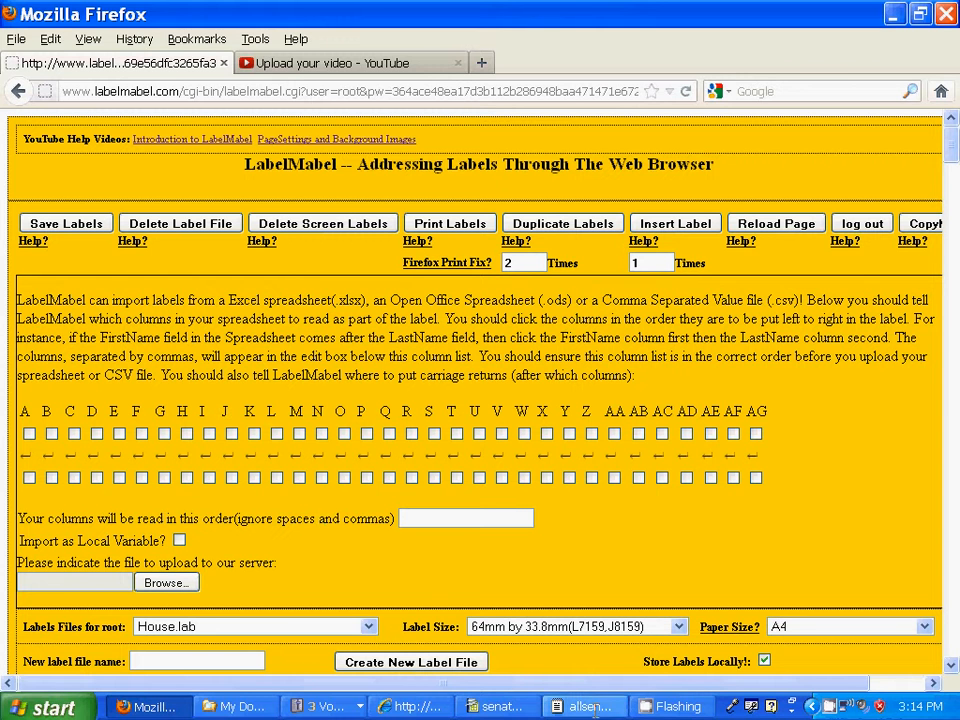
pyautogui.click(489, 706)
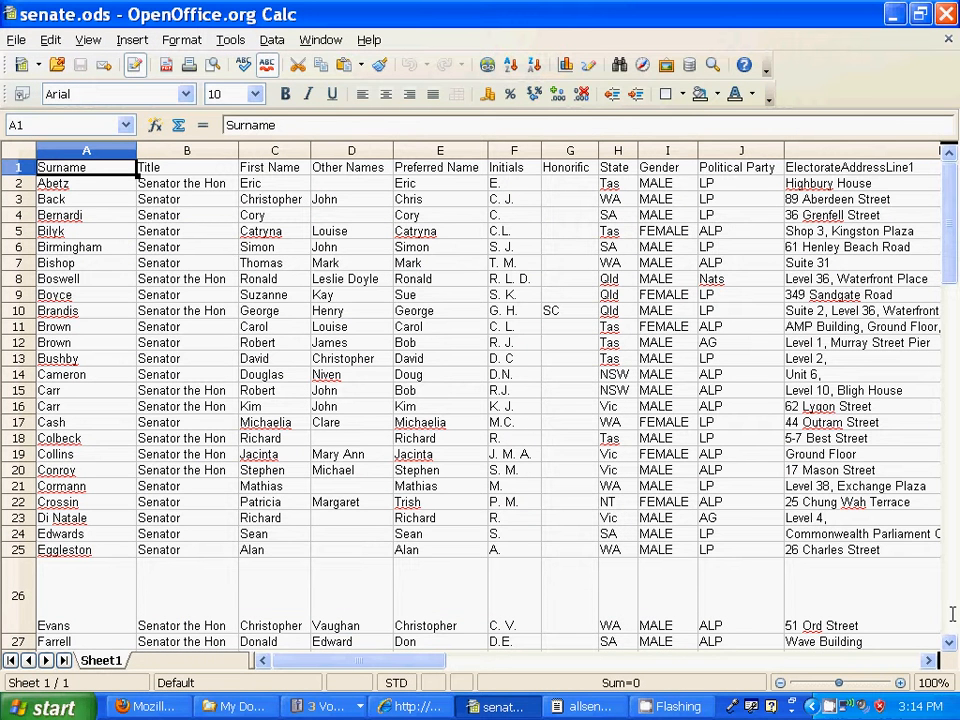
pyautogui.scroll(-9, 952, 614)
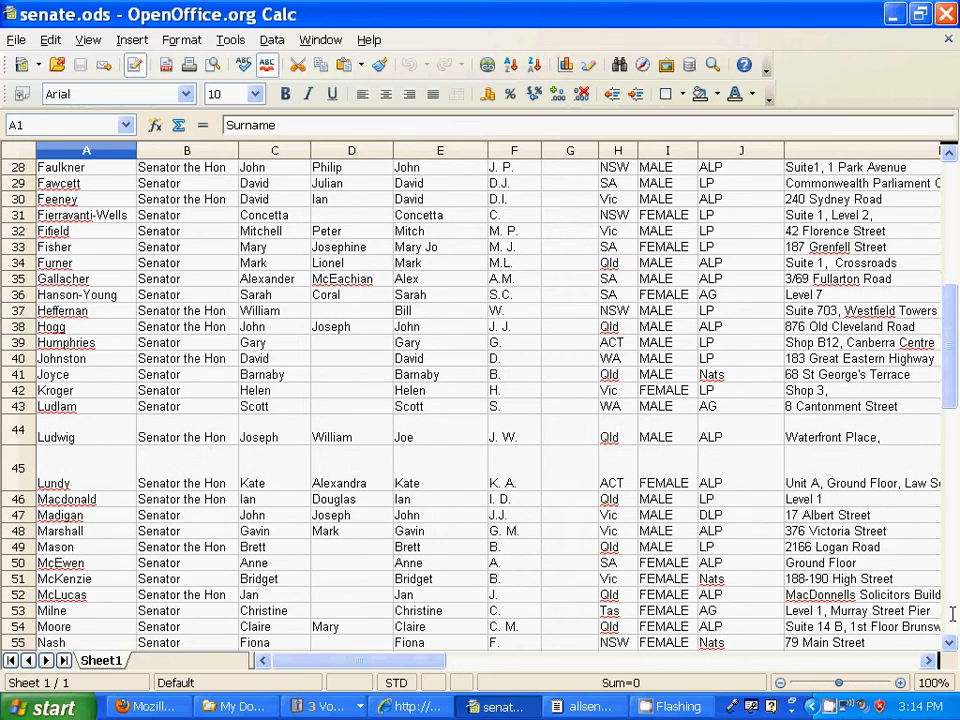
pyautogui.scroll(-9, 952, 614)
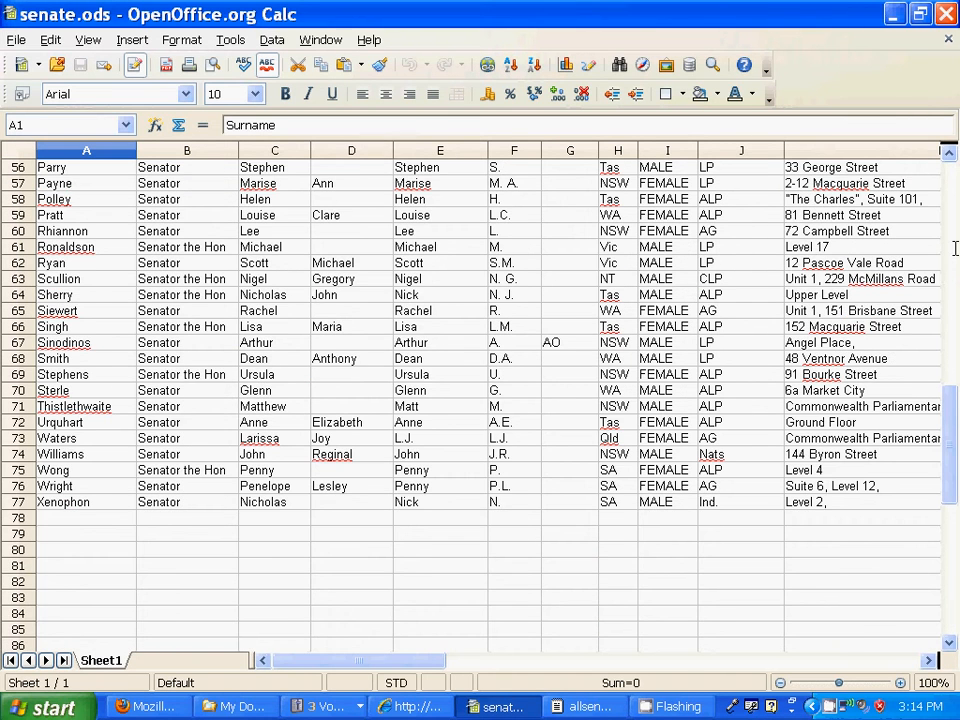
pyautogui.scroll(9, 948, 165)
pyautogui.scroll(9, 948, 165)
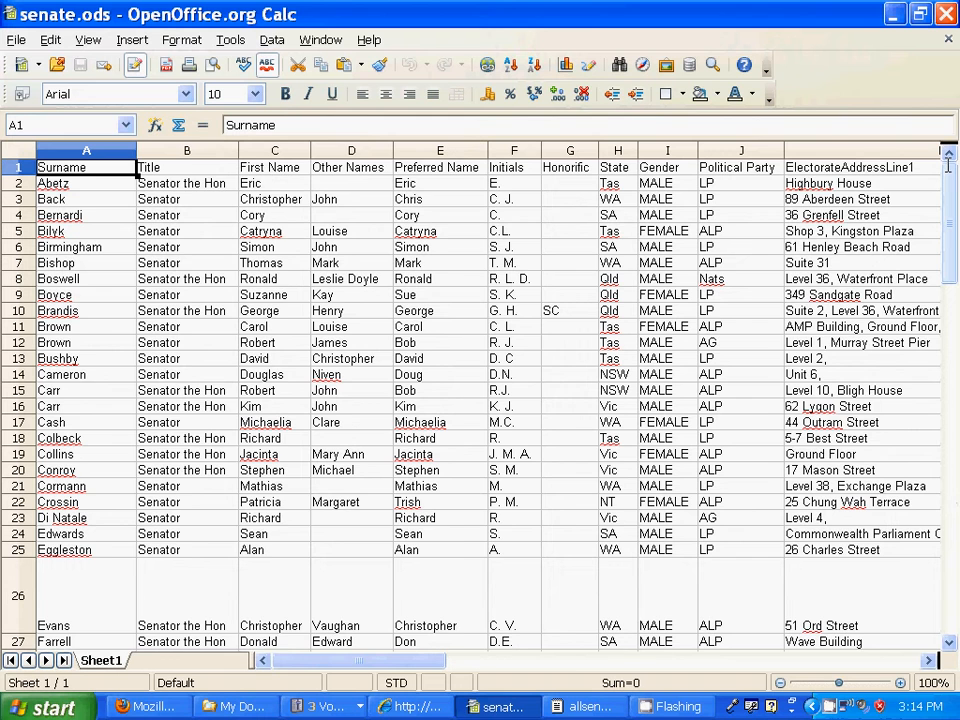
pyautogui.click(875, 660)
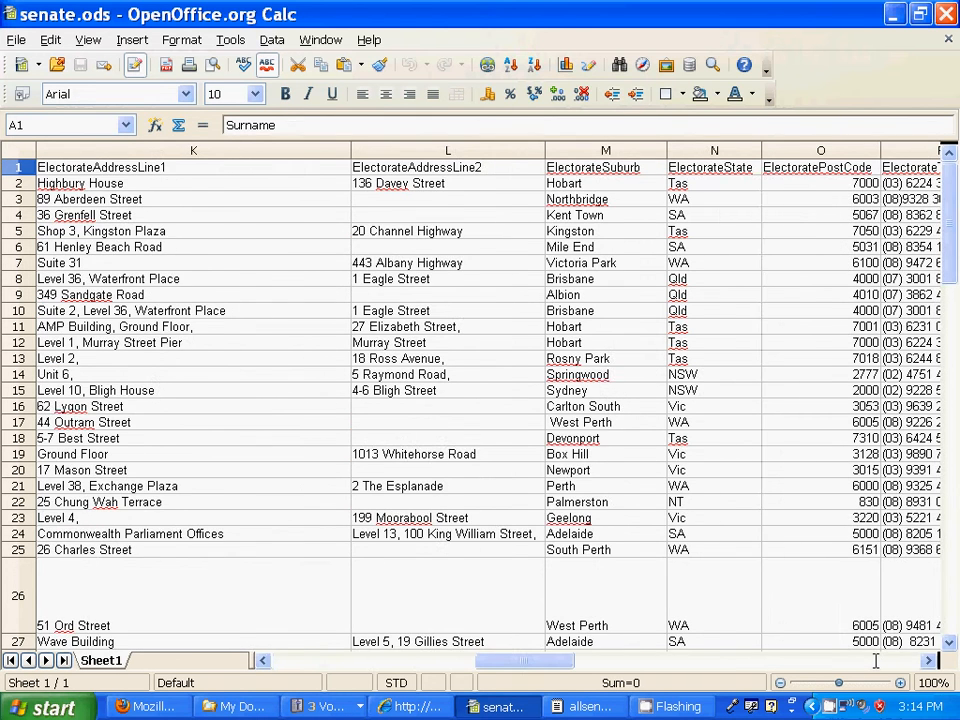
pyautogui.click(875, 660)
pyautogui.click(875, 660)
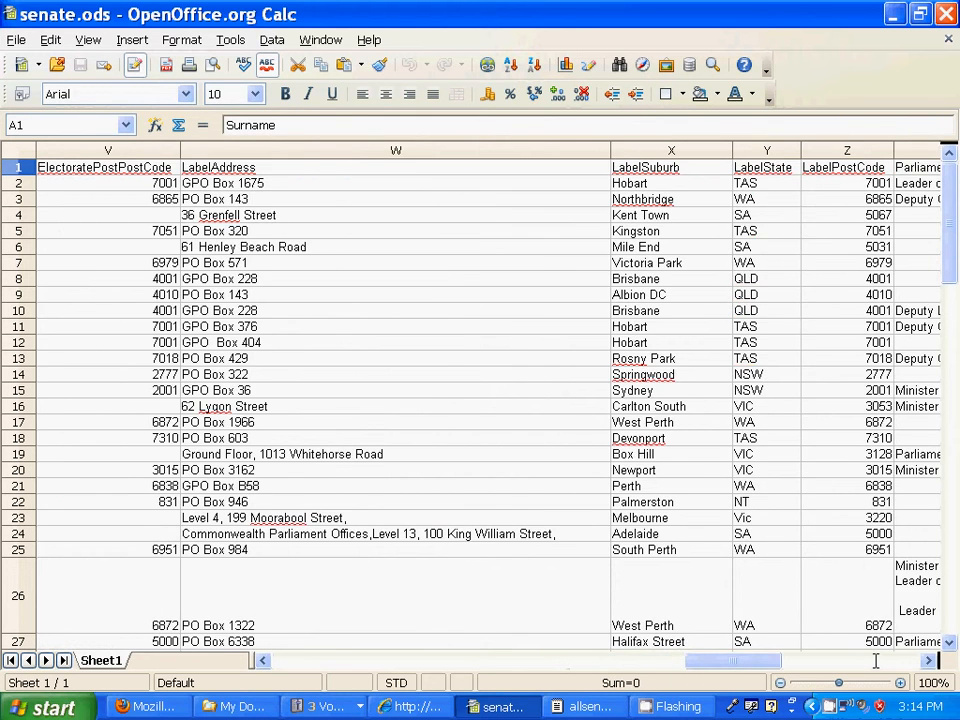
pyautogui.click(875, 660)
pyautogui.click(875, 660)
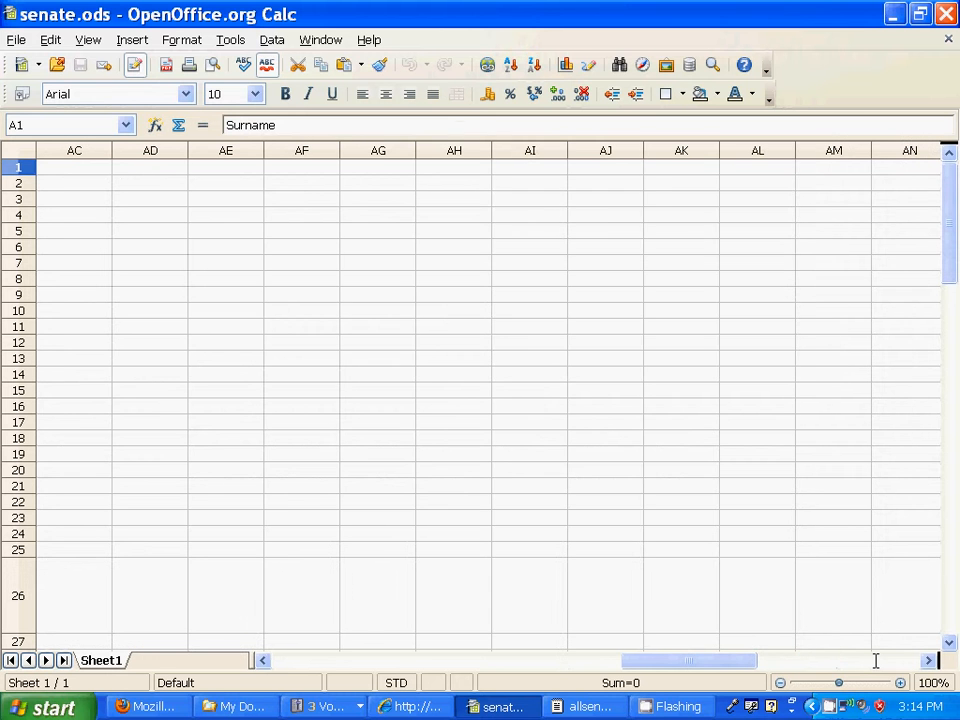
pyautogui.click(285, 660)
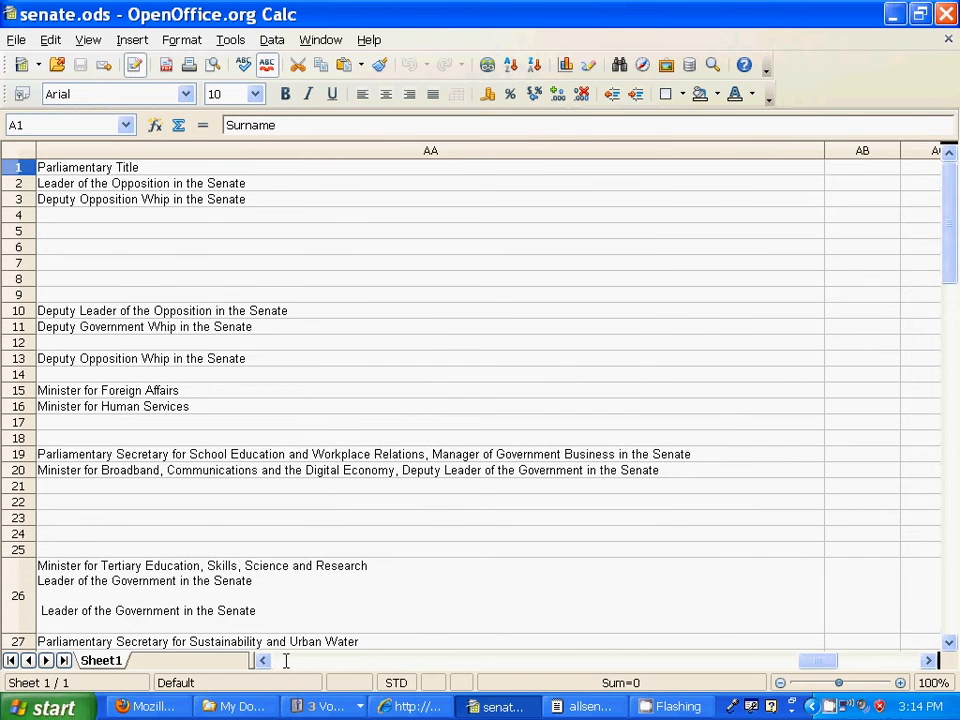
pyautogui.click(285, 660)
pyautogui.click(285, 660)
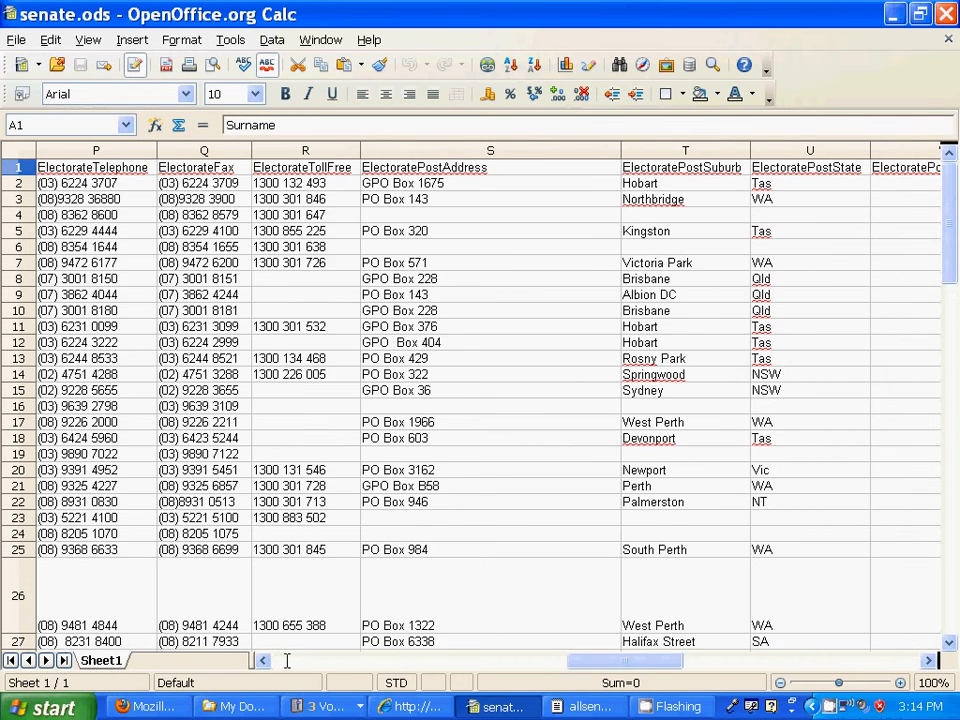
pyautogui.click(286, 660)
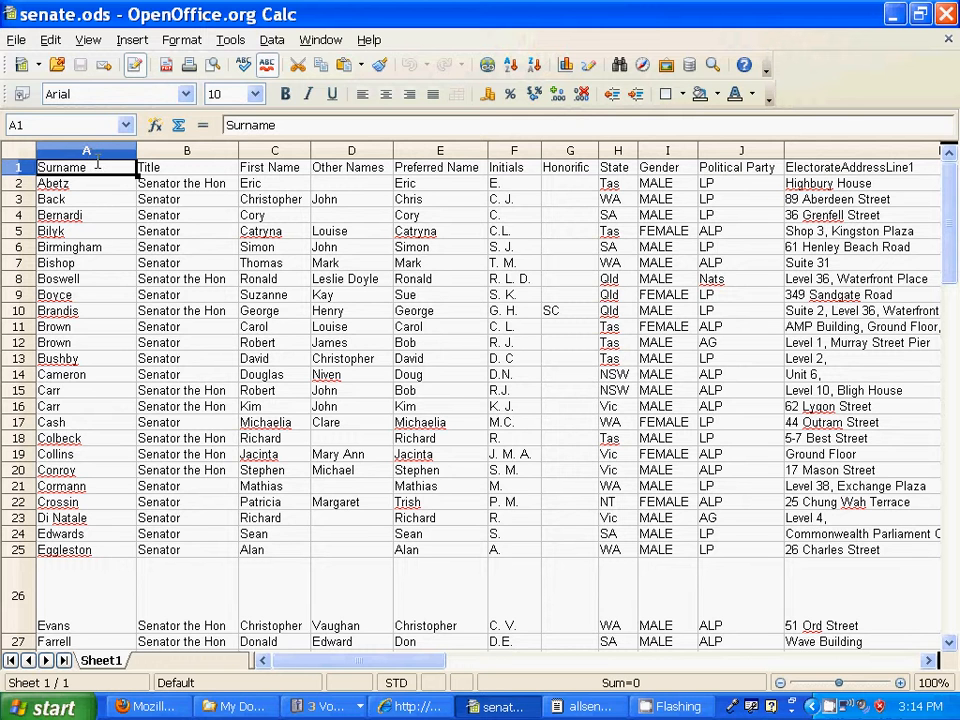
pyautogui.click(928, 660)
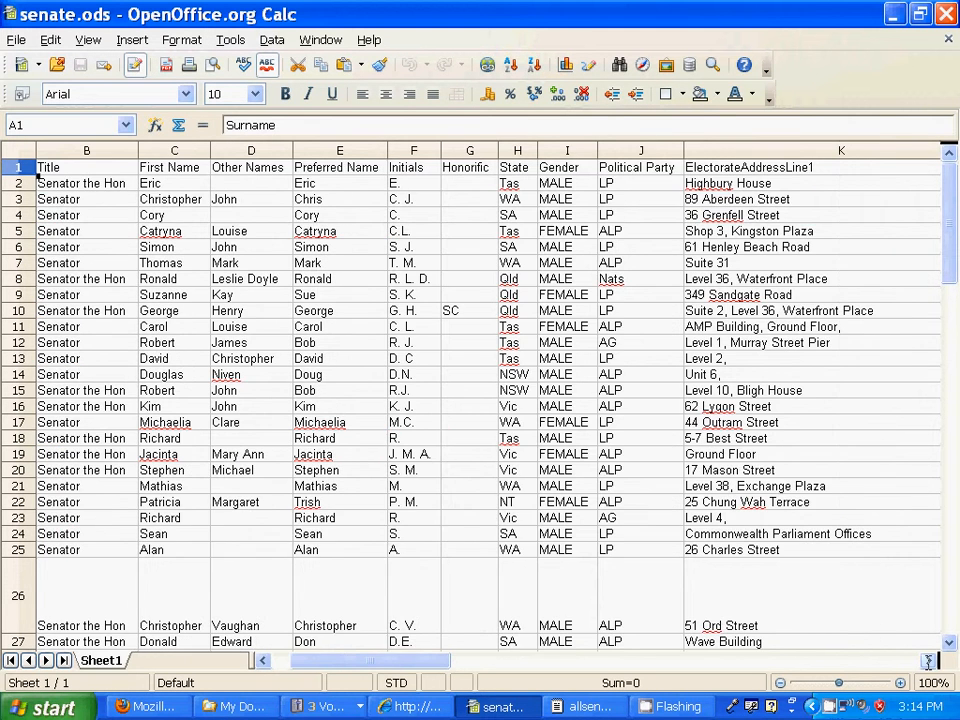
pyautogui.click(928, 660)
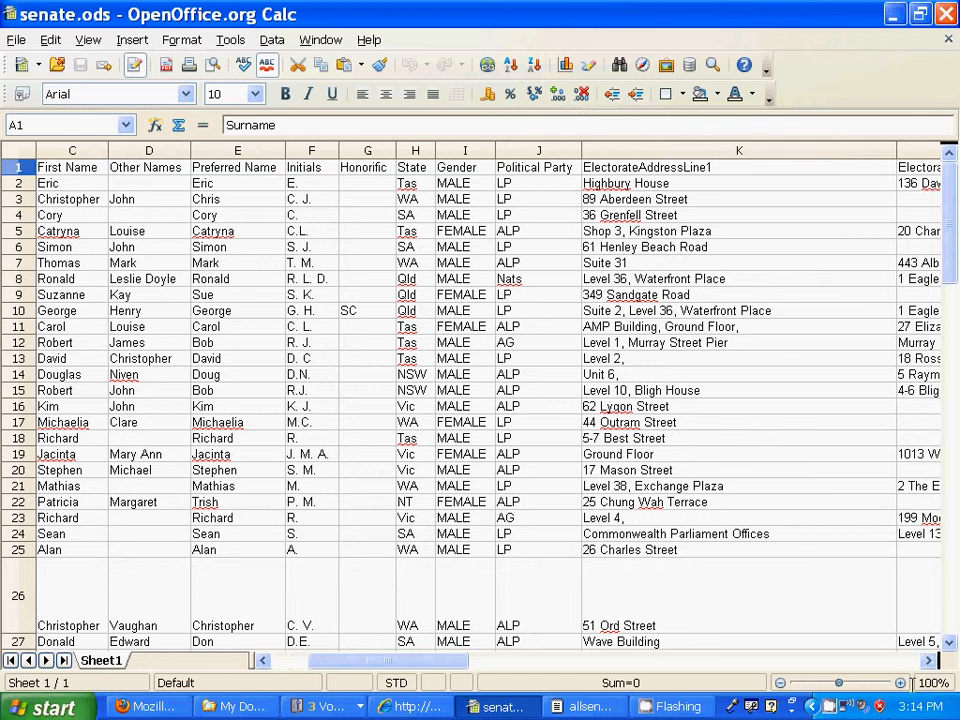
pyautogui.click(927, 661)
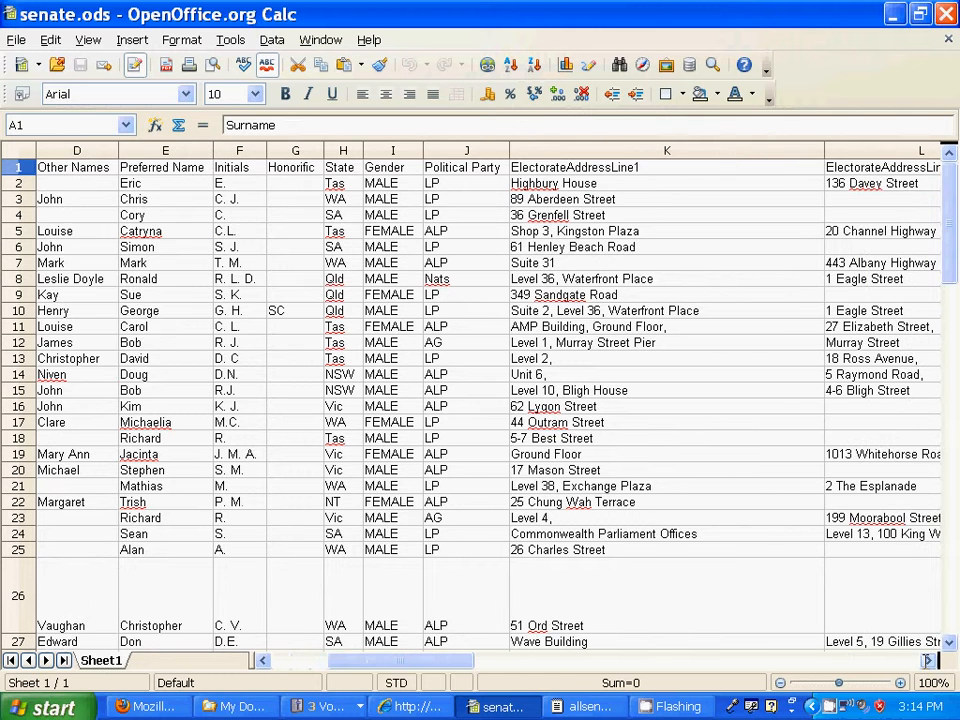
pyautogui.click(927, 661)
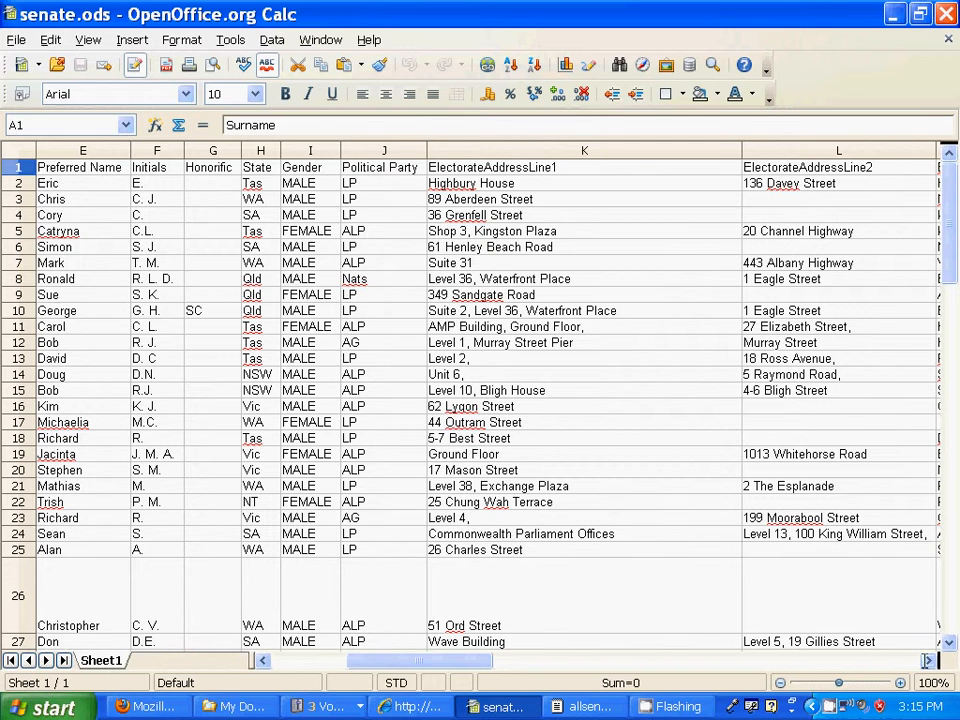
pyautogui.click(928, 660)
pyautogui.click(928, 660)
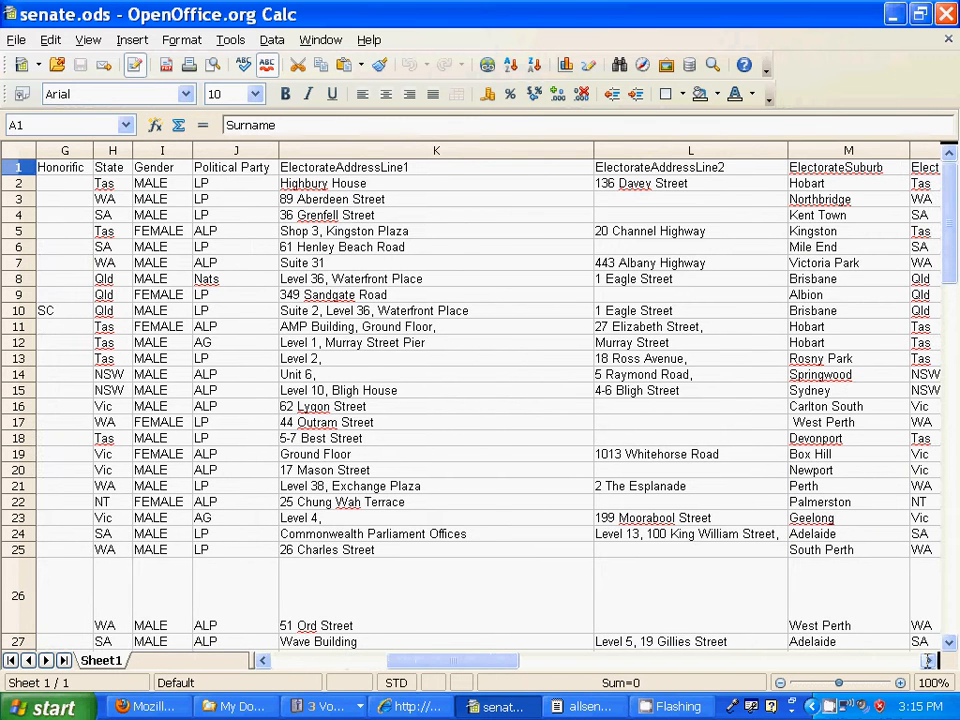
pyautogui.click(928, 660)
pyautogui.click(928, 660)
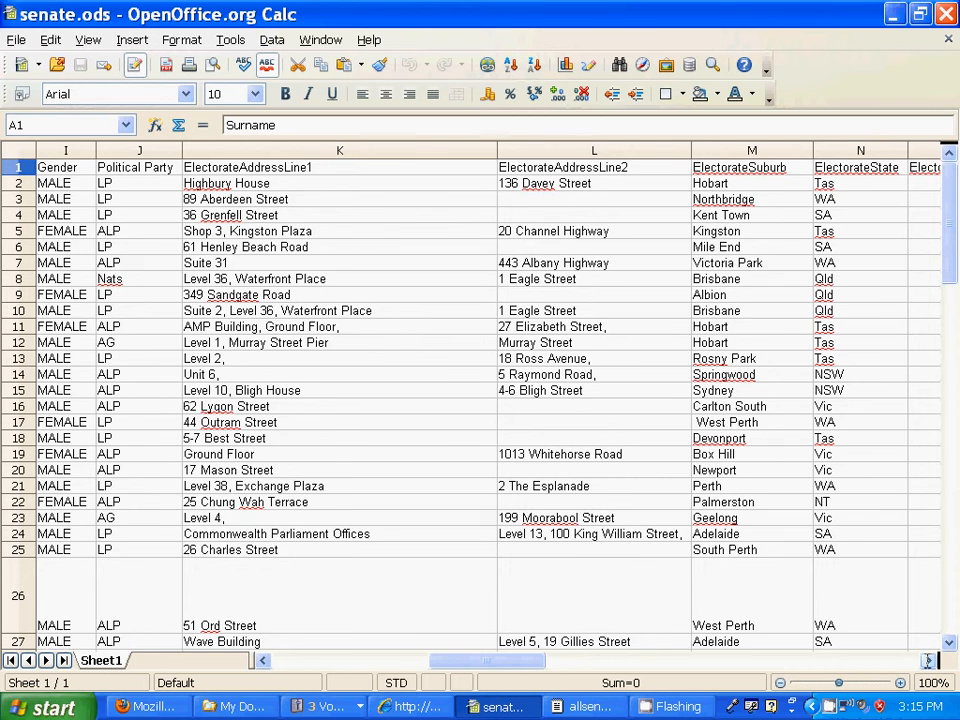
pyautogui.click(928, 660)
pyautogui.click(928, 660)
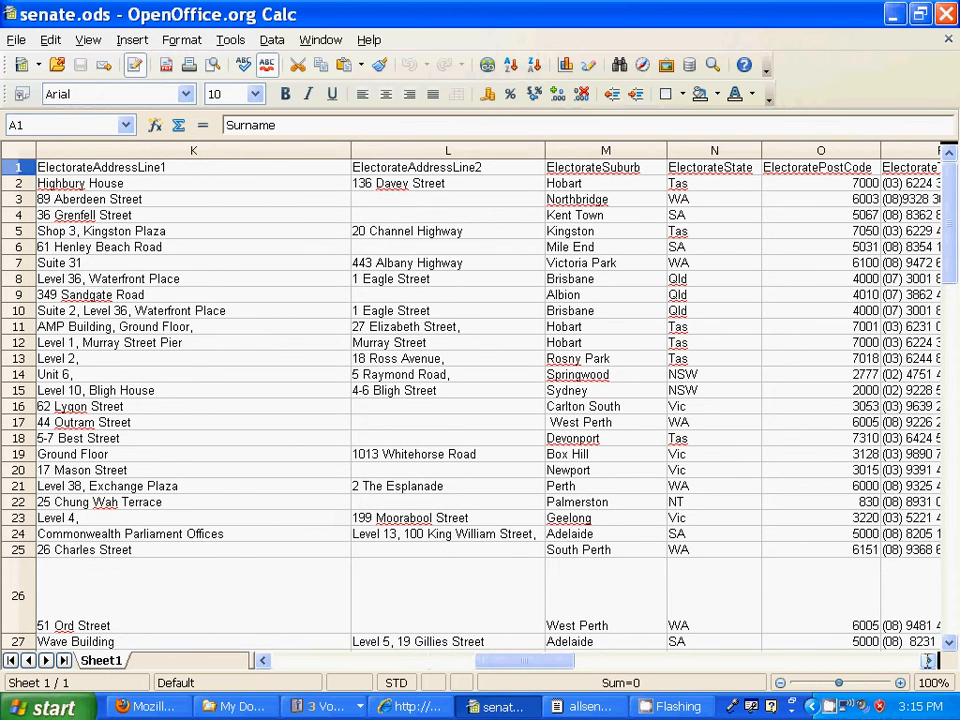
pyautogui.click(928, 660)
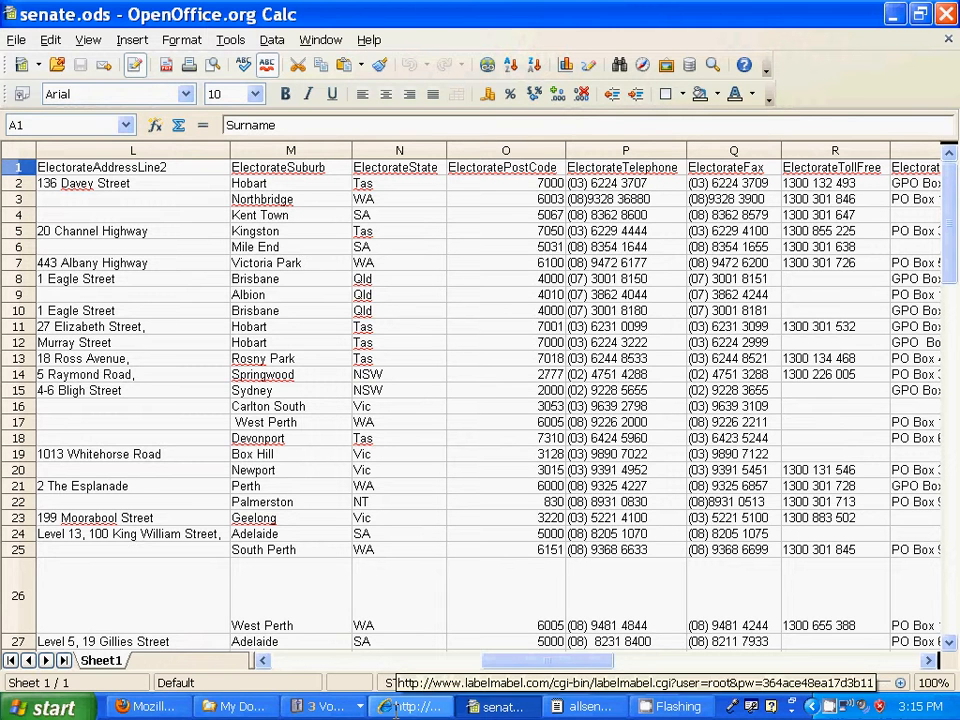
# Step: Back in LabelMabel, import columns B, C, A with a line break after A
pyautogui.click(150, 706)
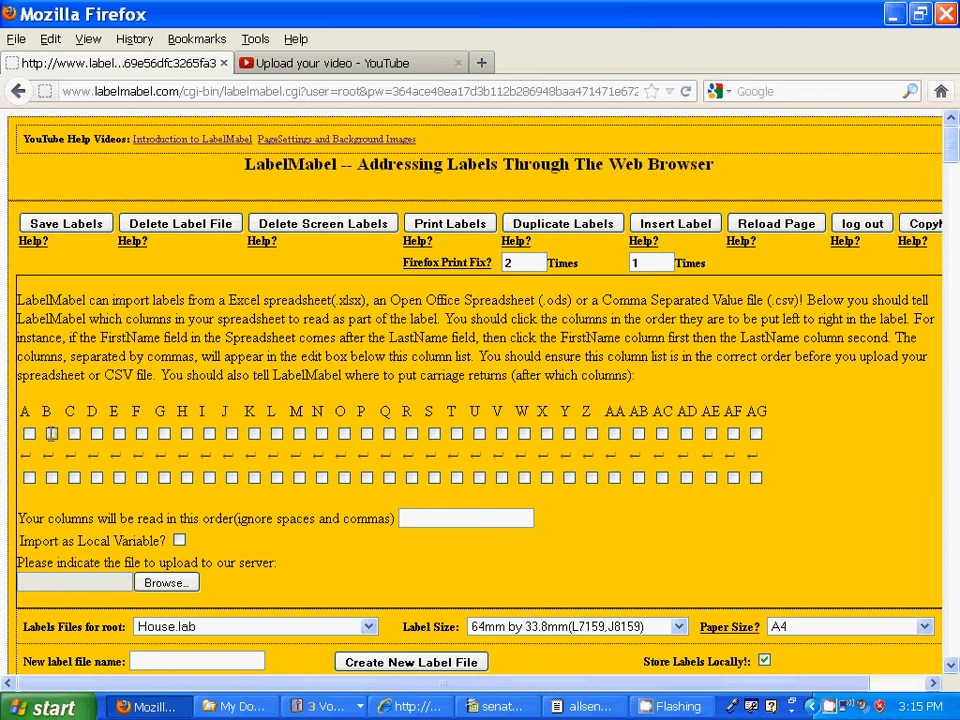
pyautogui.click(51, 433)
pyautogui.click(74, 433)
pyautogui.click(29, 433)
pyautogui.click(29, 477)
# Step: Add columns K, L (line break after L), M, N, O and enable Import as Local Variable
pyautogui.click(254, 433)
pyautogui.click(277, 433)
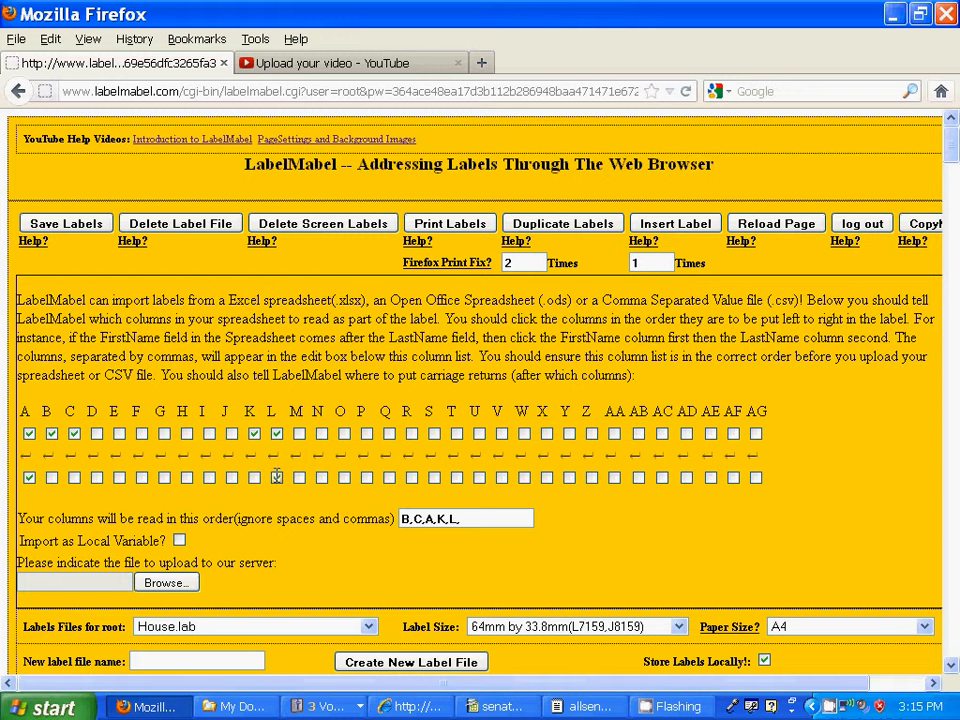
pyautogui.click(277, 476)
pyautogui.click(298, 432)
pyautogui.click(321, 432)
pyautogui.click(343, 432)
pyautogui.click(180, 540)
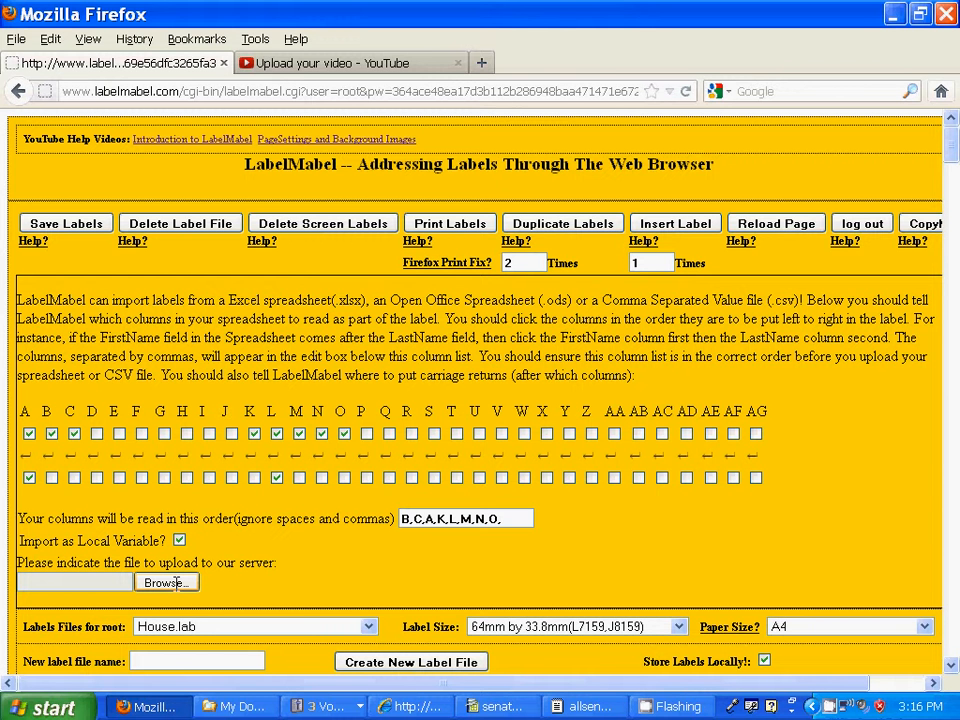
# Step: Upload senate.ods, filtering the file dialog to *.ods, creating the local senate.lab file
pyautogui.click(177, 583)
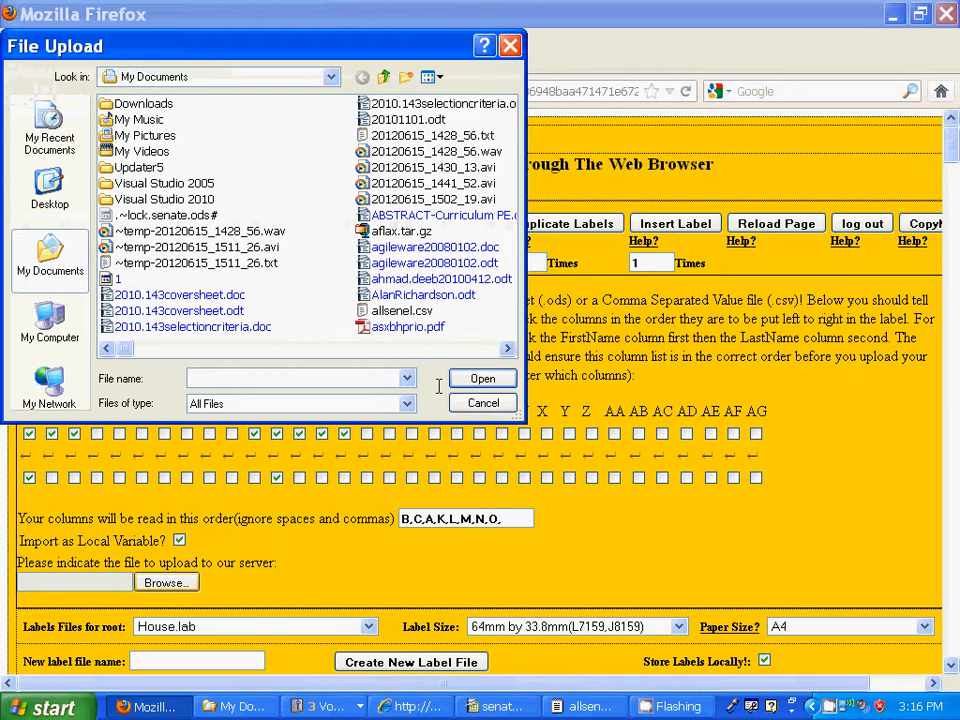
pyautogui.write('*')
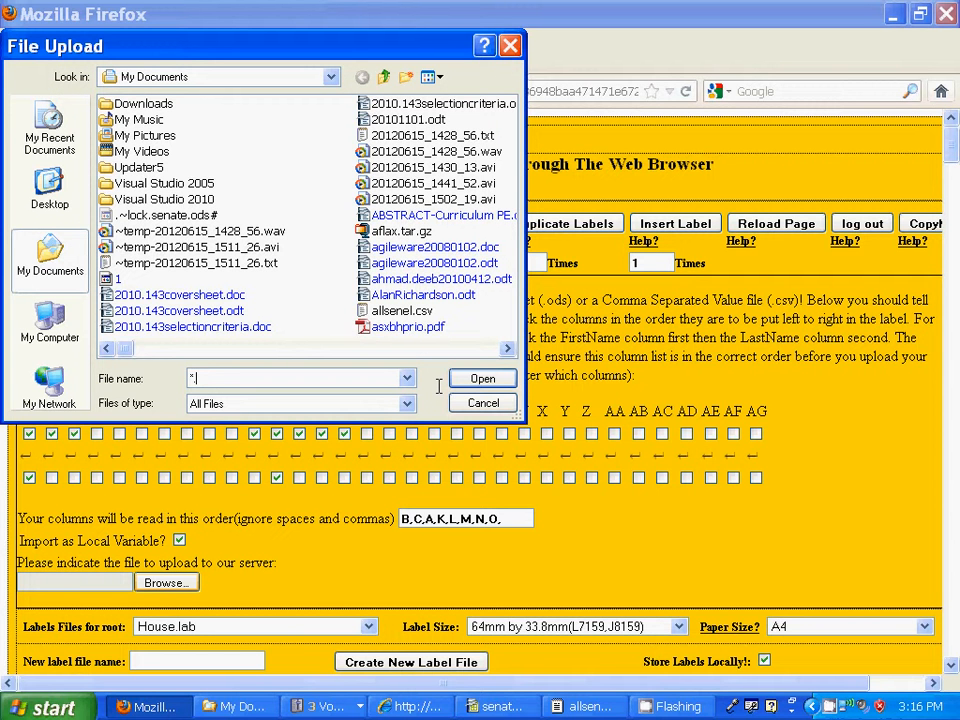
pyautogui.write('.ods')
pyautogui.press('Return')
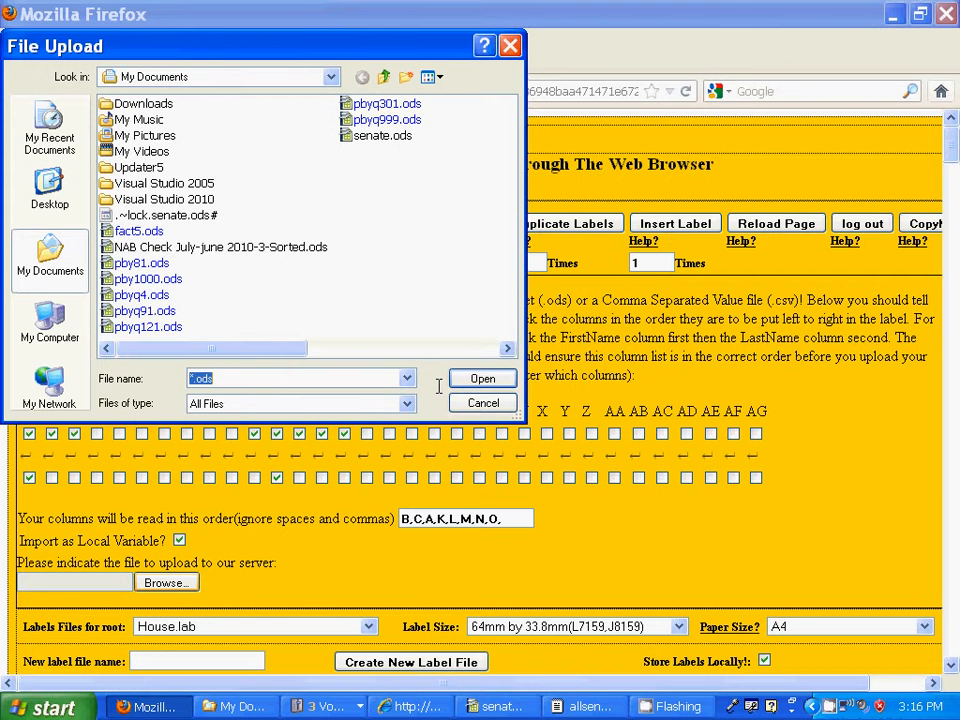
pyautogui.click(383, 133)
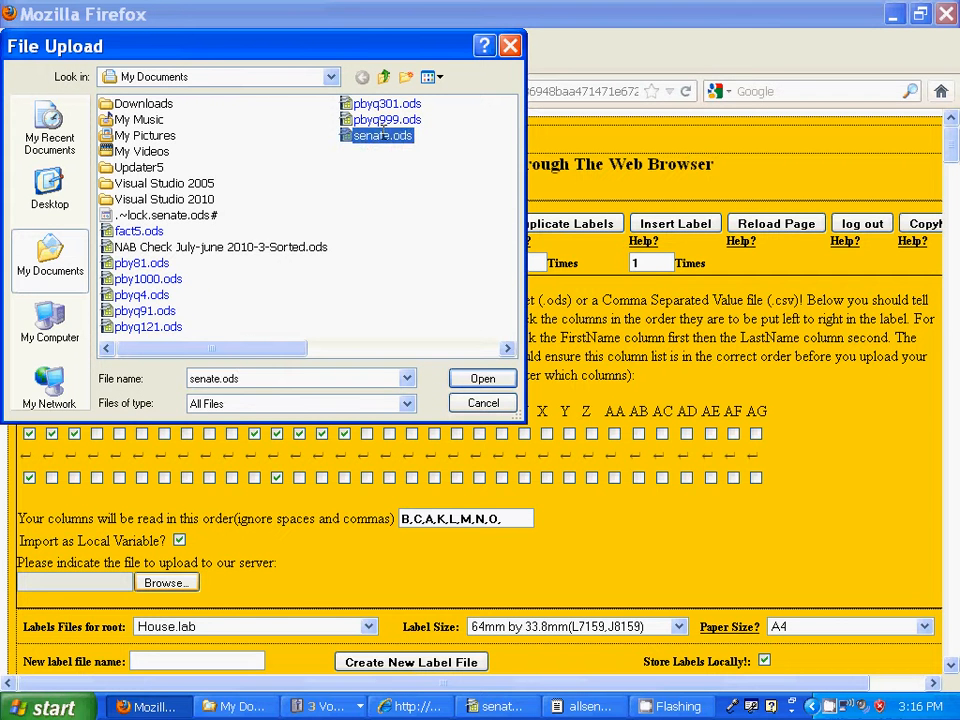
pyautogui.click(474, 378)
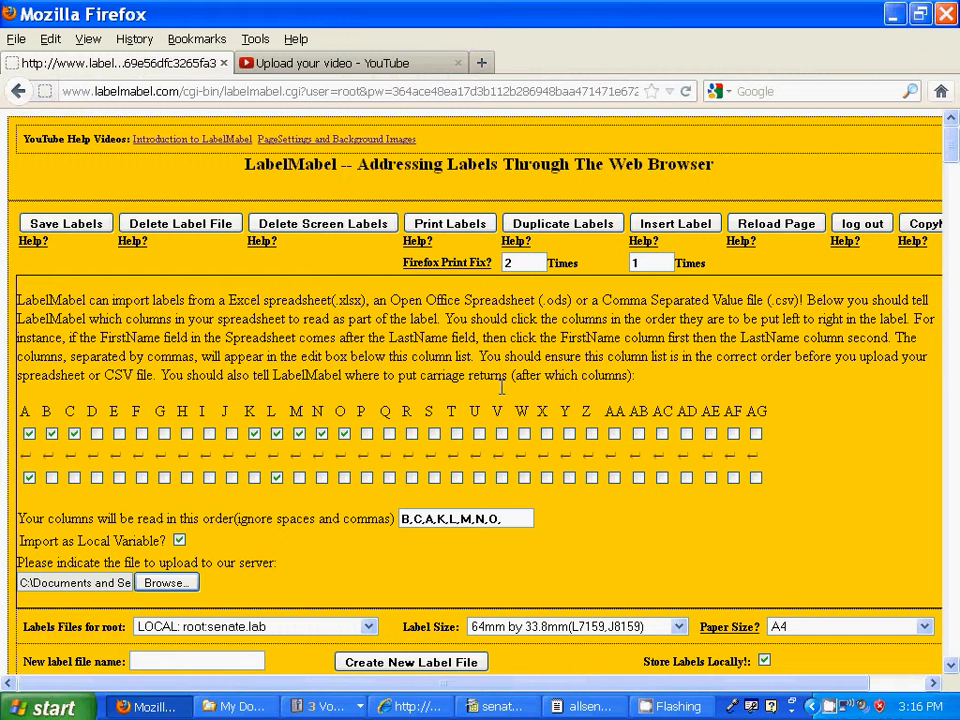
# Step: Reload the page so the imported senate.lab senator address labels display
pyautogui.click(787, 222)
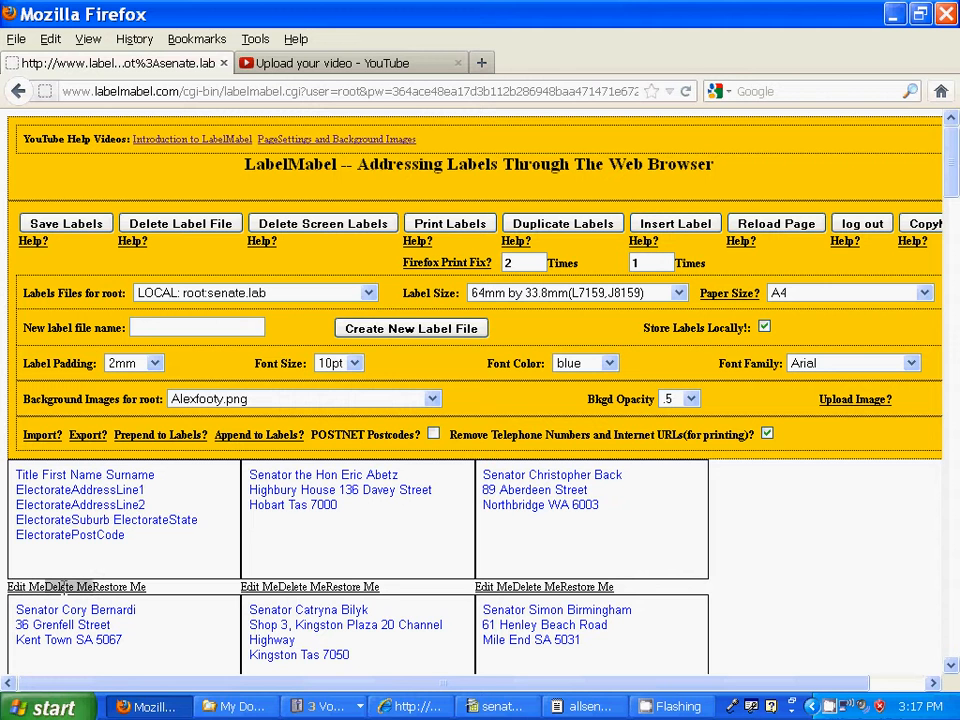
pyautogui.click(62, 587)
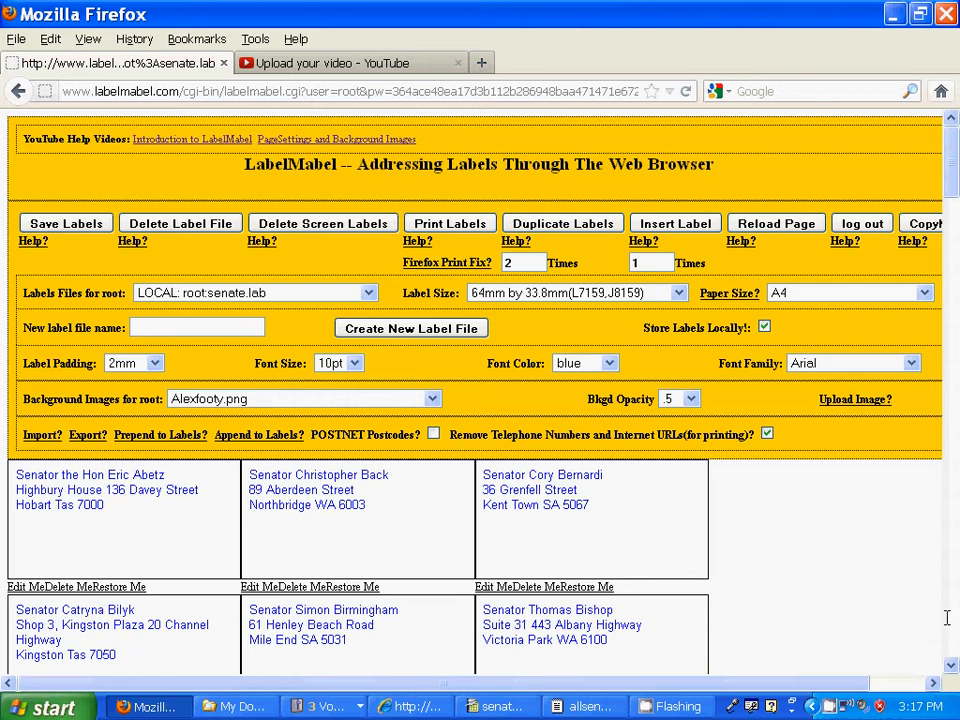
pyautogui.scroll(-5, 946, 618)
pyautogui.scroll(-5, 948, 622)
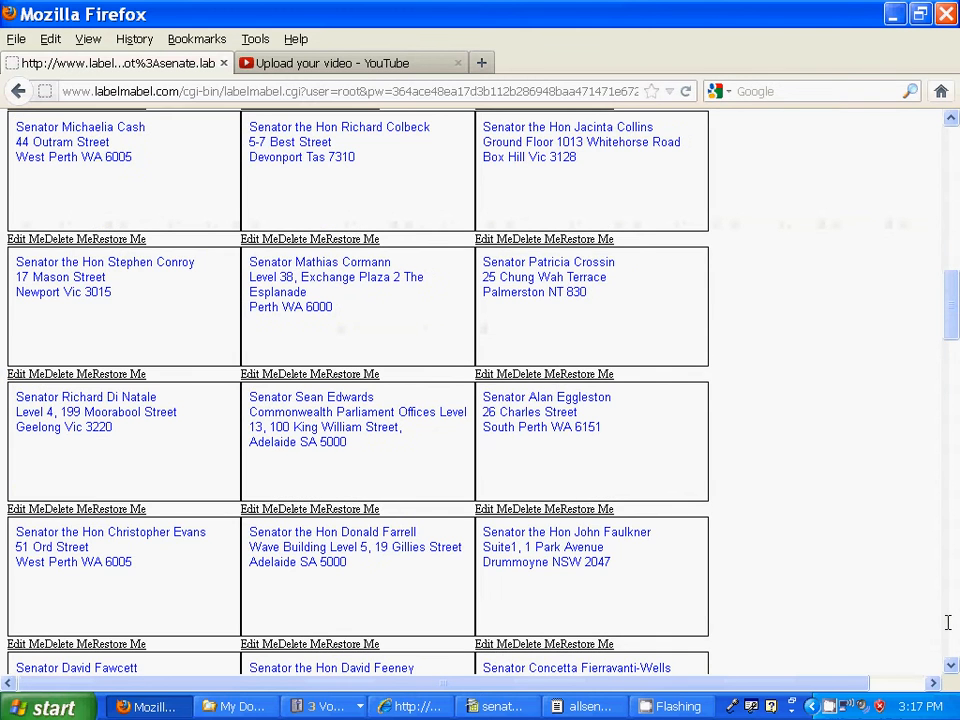
pyautogui.scroll(-5, 948, 622)
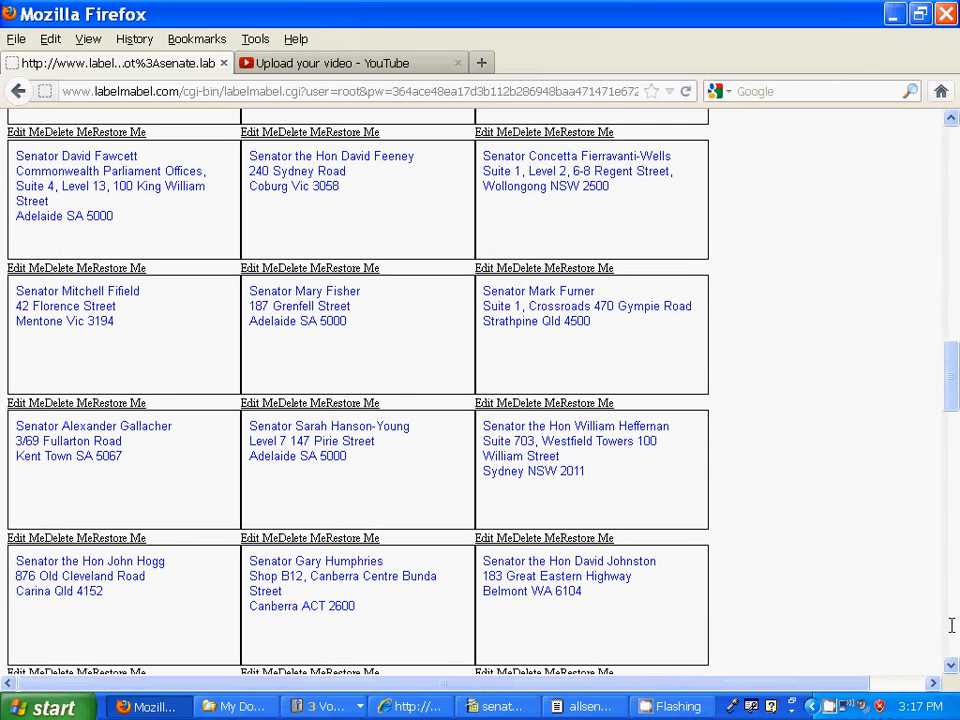
pyautogui.scroll(-5, 951, 625)
pyautogui.scroll(-5, 951, 628)
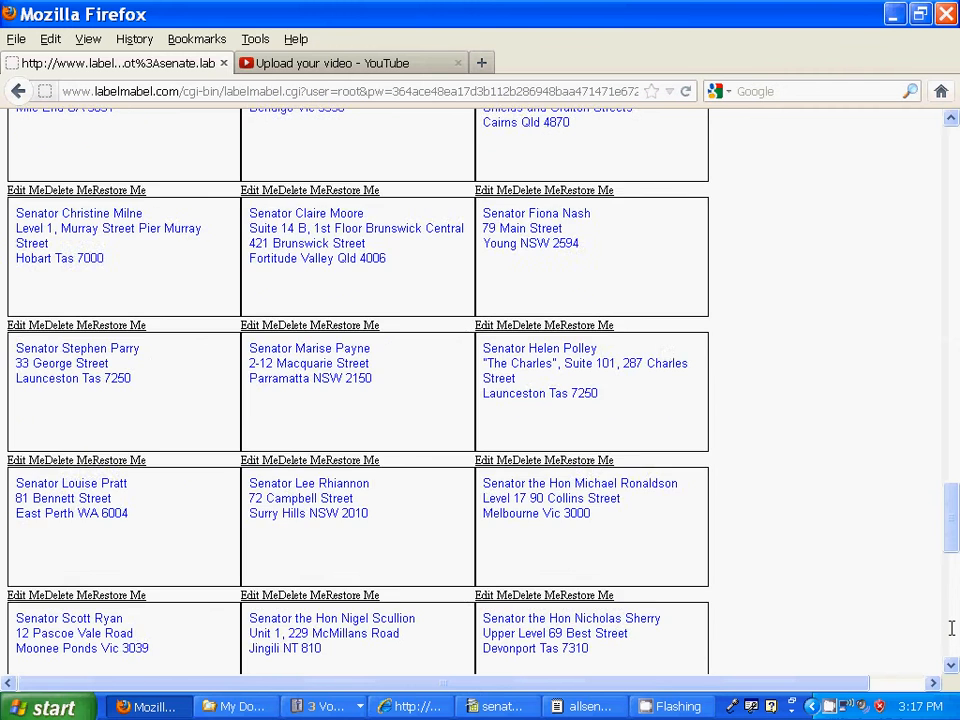
pyautogui.scroll(-7, 951, 628)
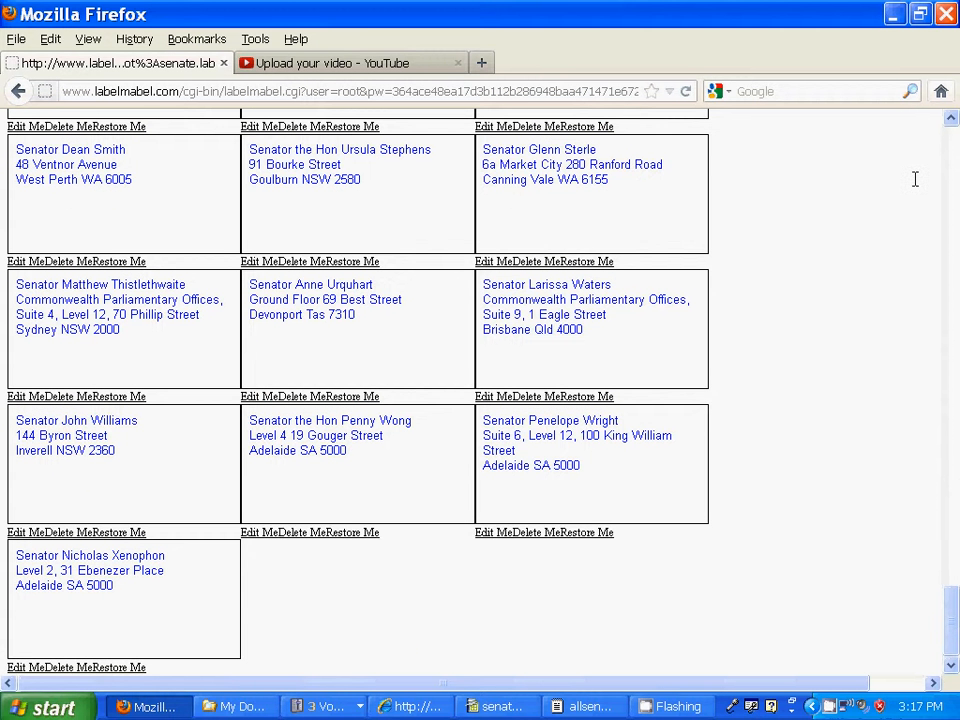
pyautogui.click(952, 133)
pyautogui.click(952, 133)
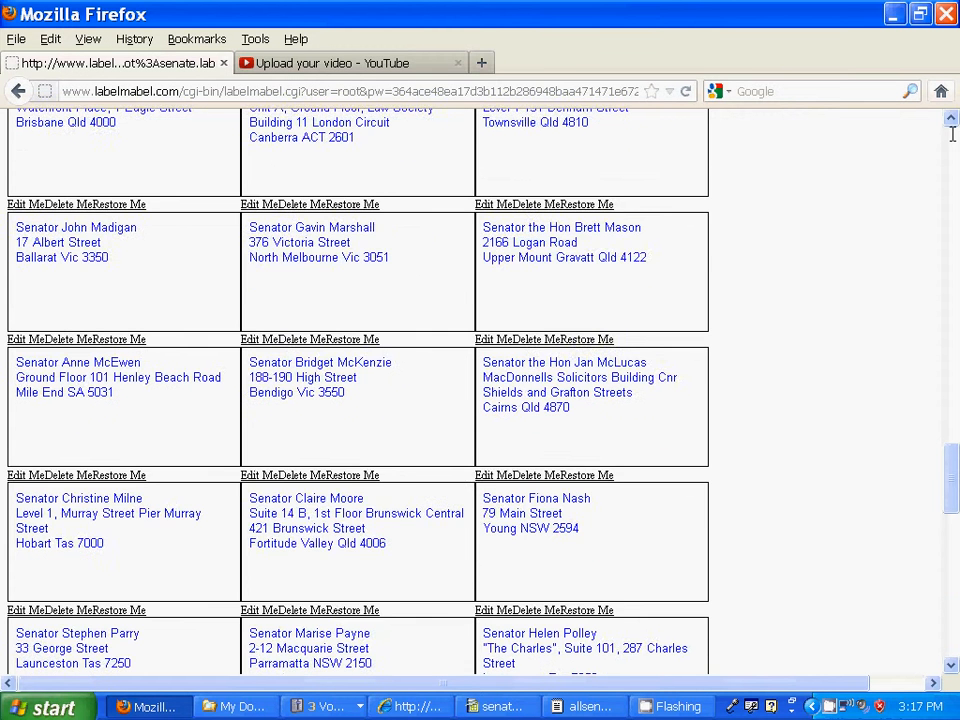
pyautogui.click(952, 133)
pyautogui.click(952, 133)
pyautogui.click(952, 133)
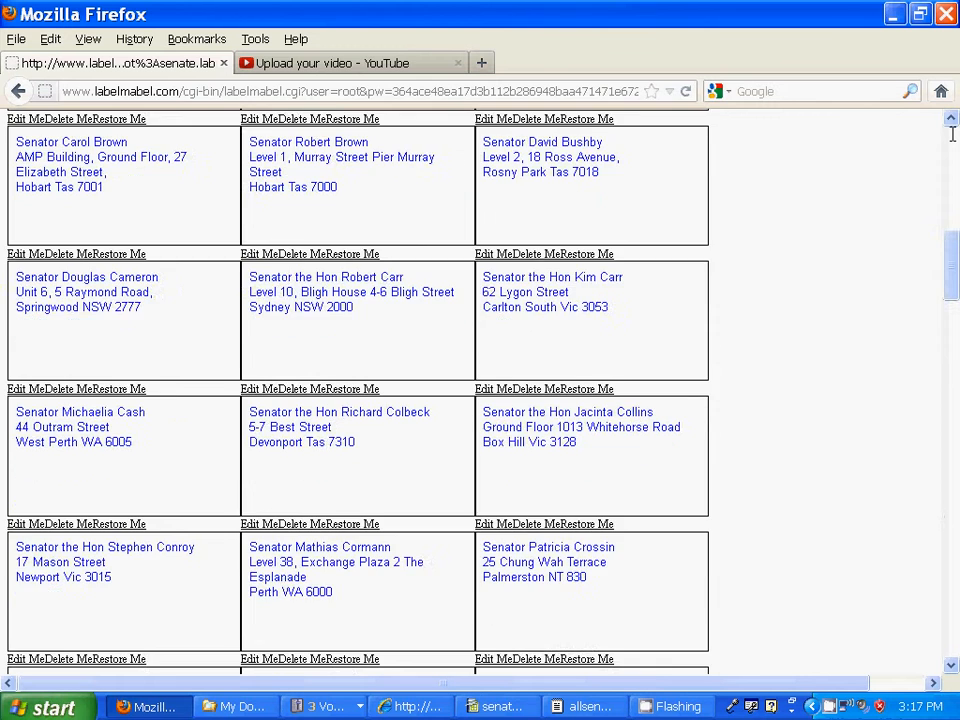
pyautogui.click(952, 133)
pyautogui.click(952, 133)
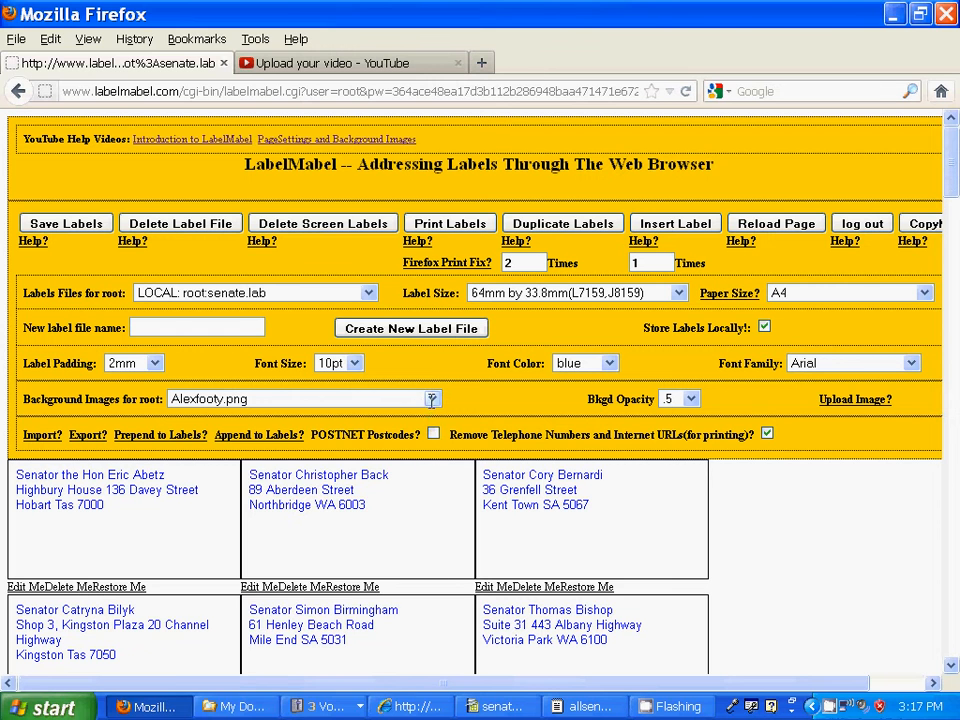
# Step: Set the label background to australianflag.jpg at .3 opacity with black font colour
pyautogui.click(431, 399)
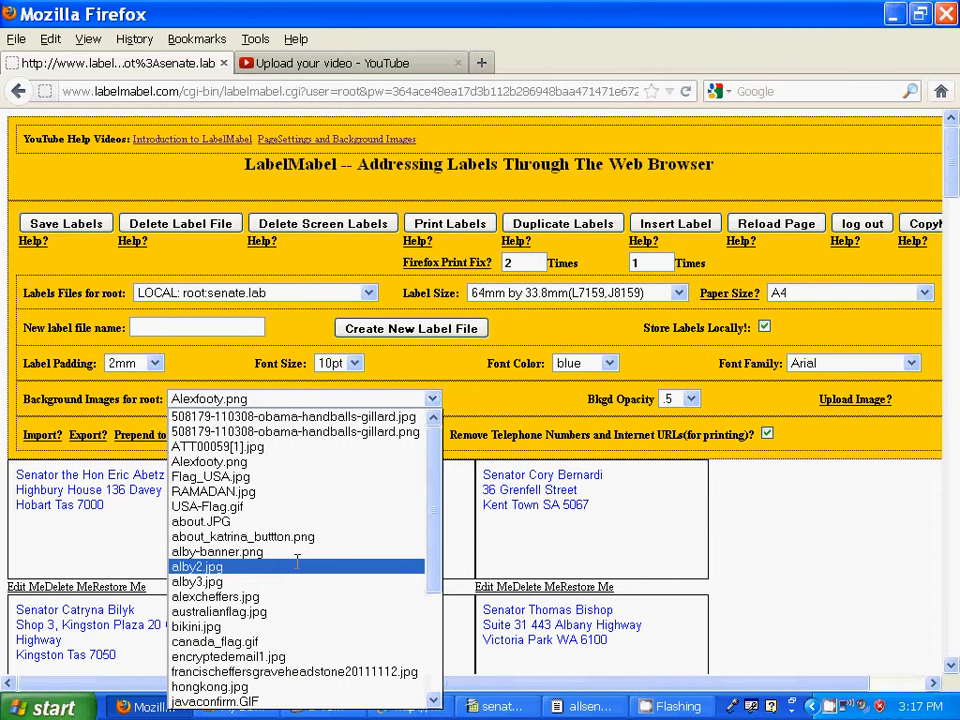
pyautogui.click(291, 611)
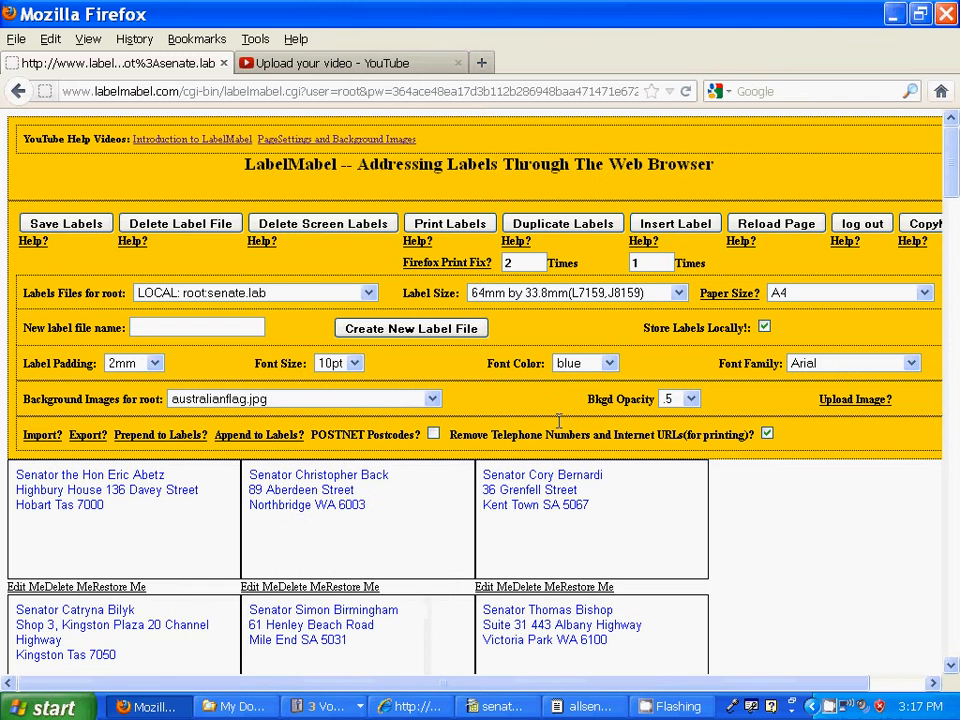
pyautogui.click(690, 399)
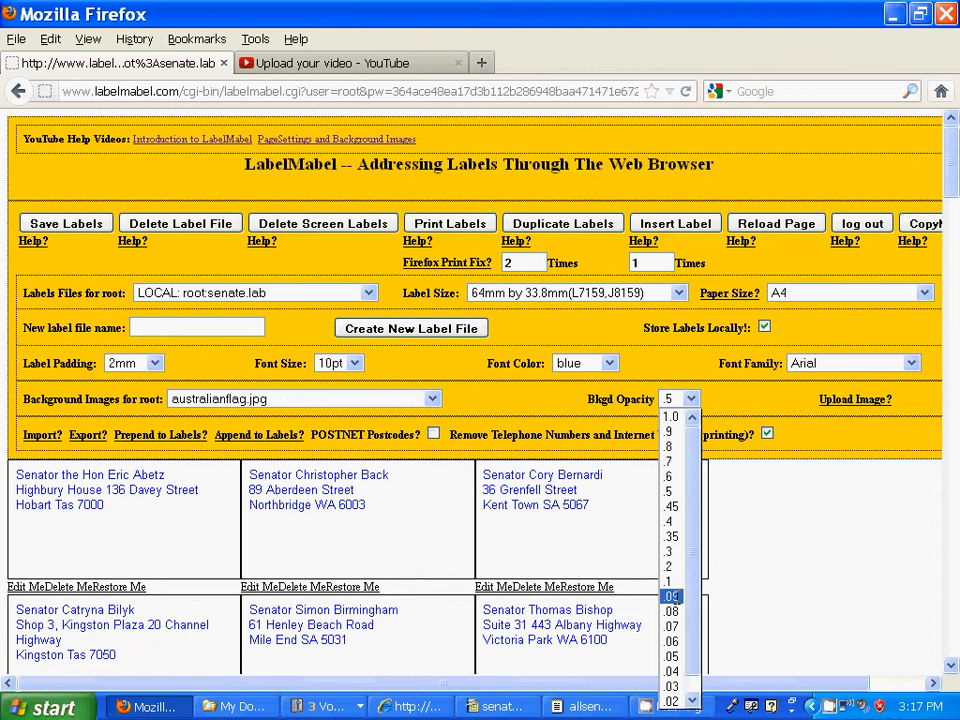
pyautogui.click(668, 551)
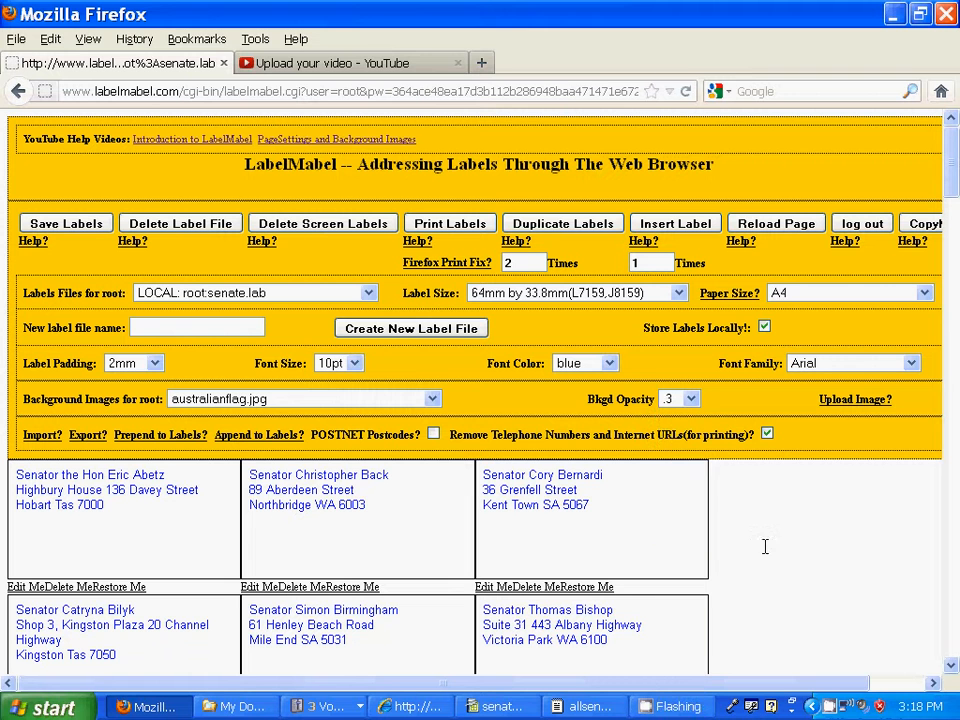
pyautogui.click(608, 365)
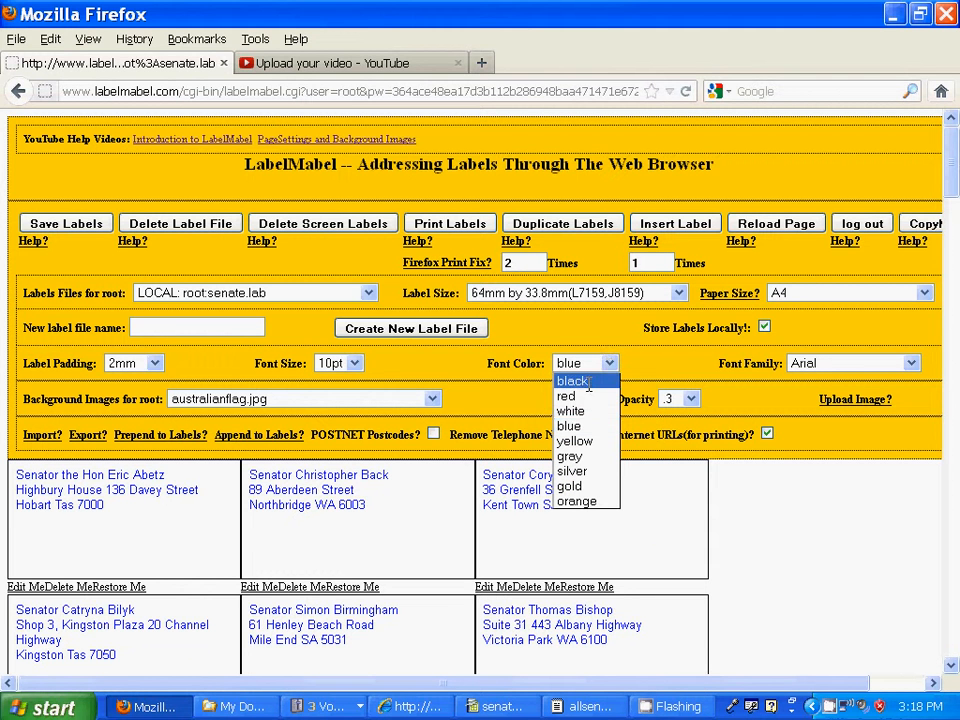
pyautogui.click(588, 382)
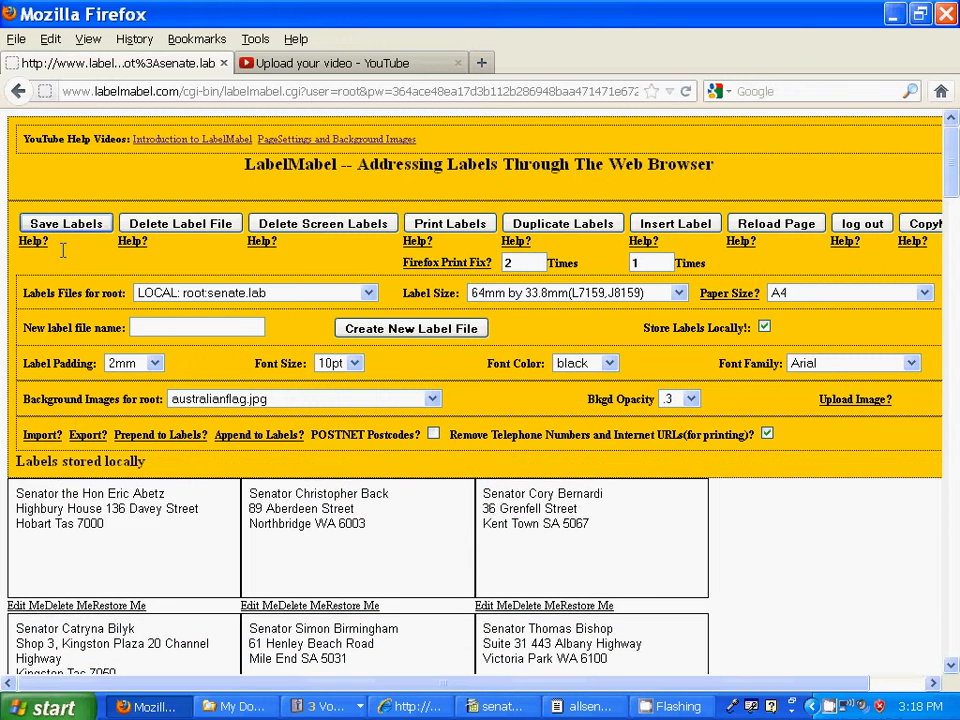
pyautogui.click(443, 224)
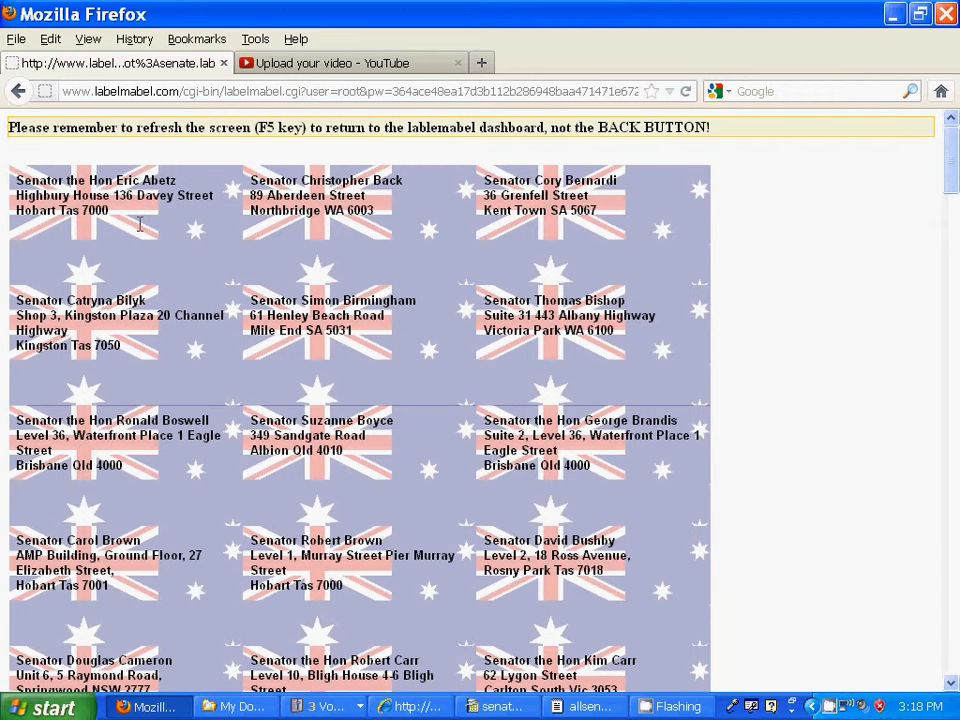
# Step: Open Firefox's Print Preview of the flag-backed senate labels, spanning five pages
pyautogui.click(16, 39)
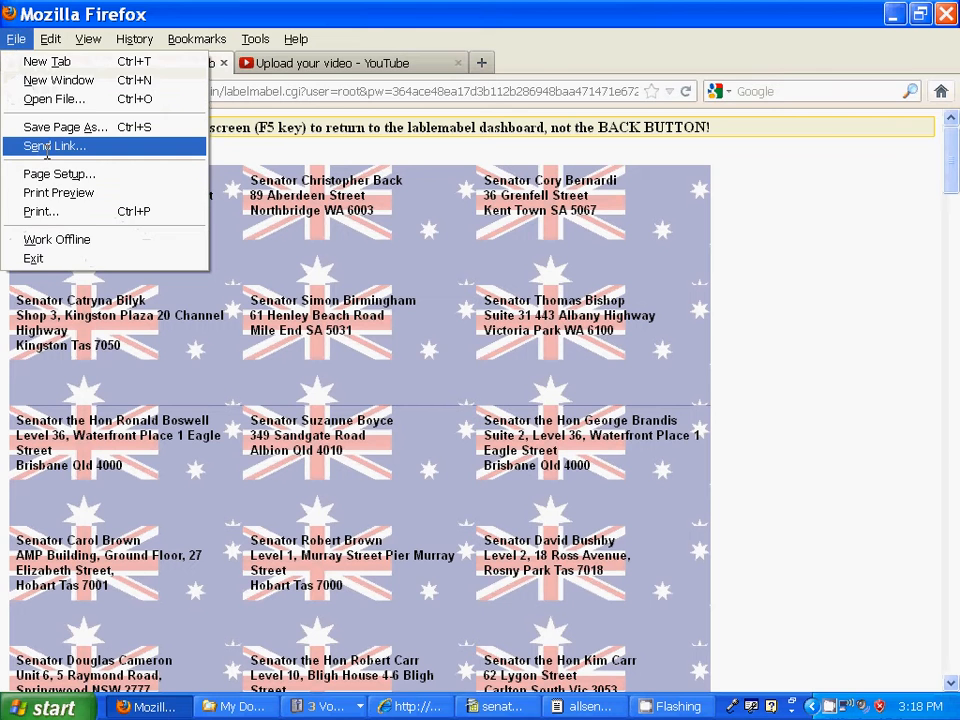
pyautogui.click(49, 192)
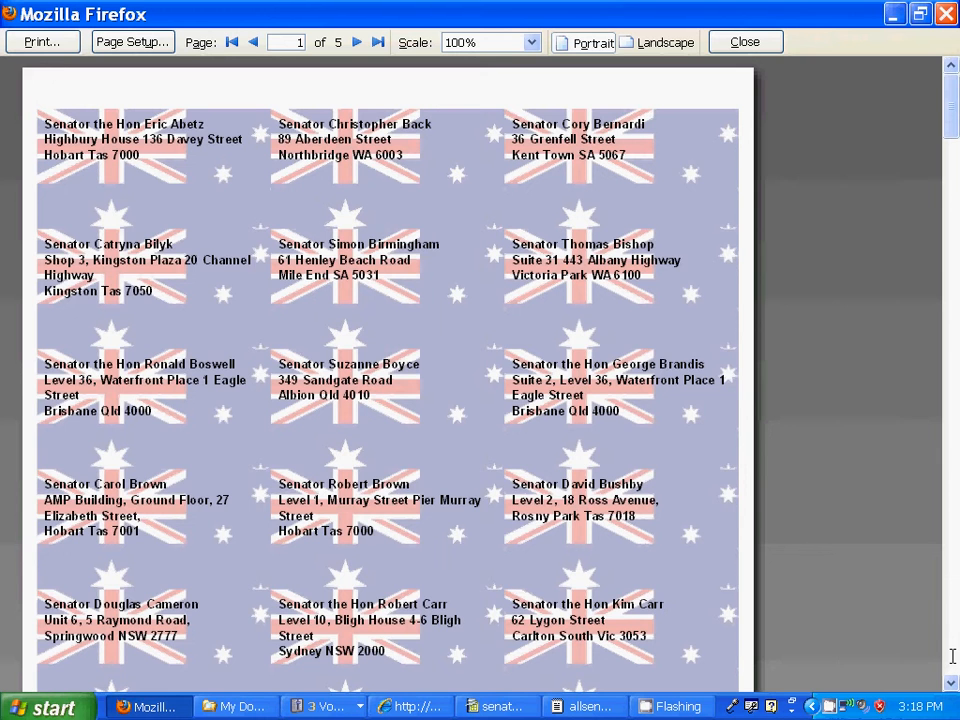
pyautogui.scroll(-8, 952, 656)
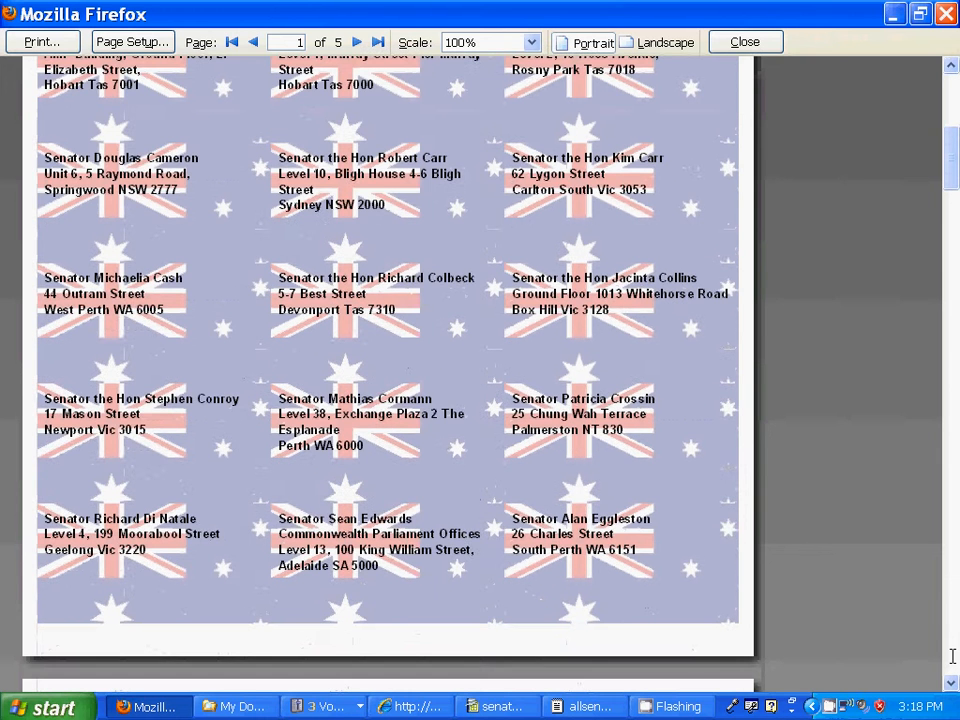
pyautogui.scroll(-3, 952, 656)
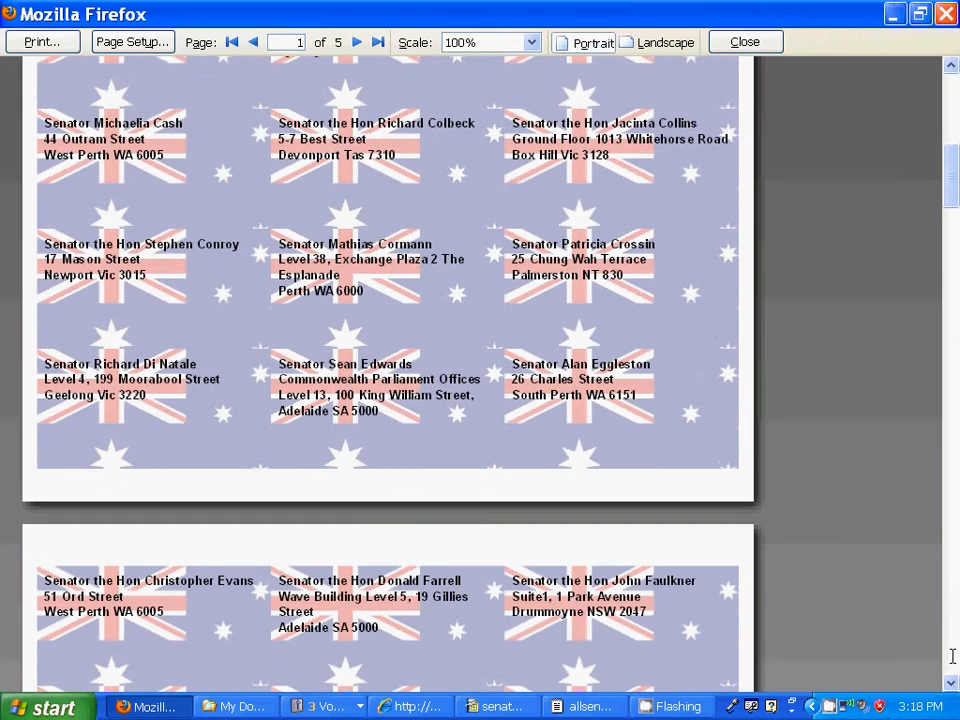
pyautogui.scroll(-10, 952, 656)
pyautogui.scroll(-15, 952, 656)
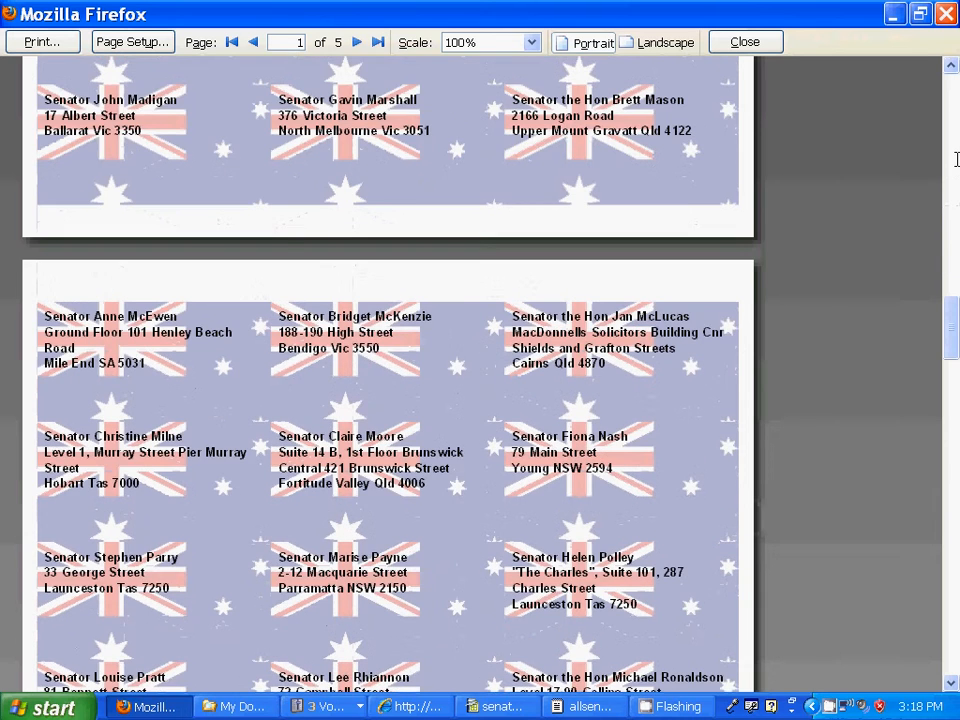
pyautogui.scroll(-3, 956, 160)
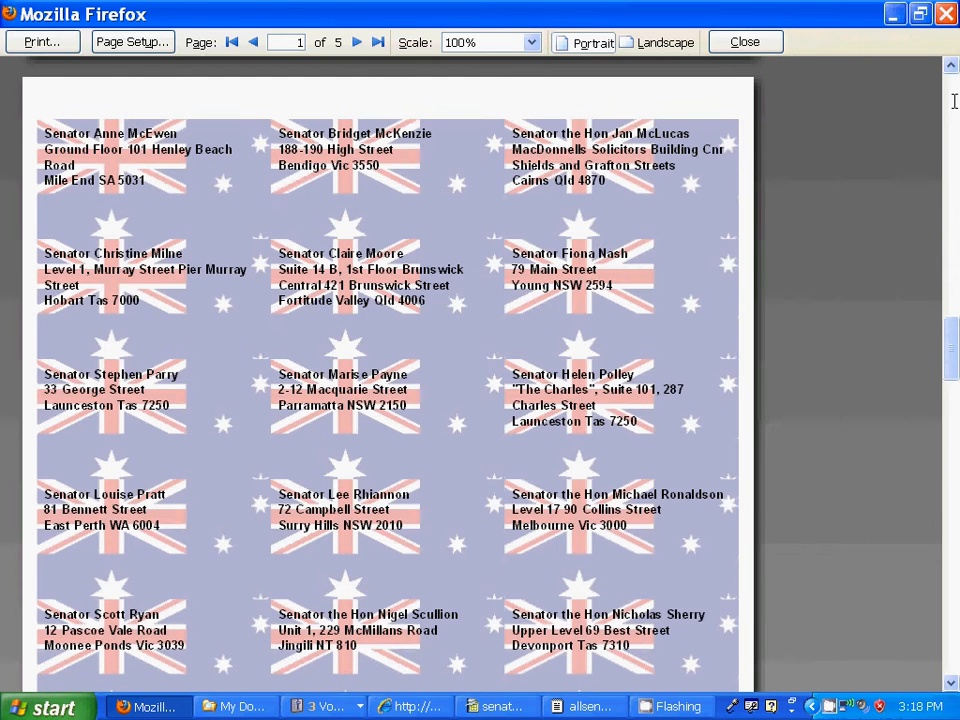
pyautogui.scroll(18, 954, 101)
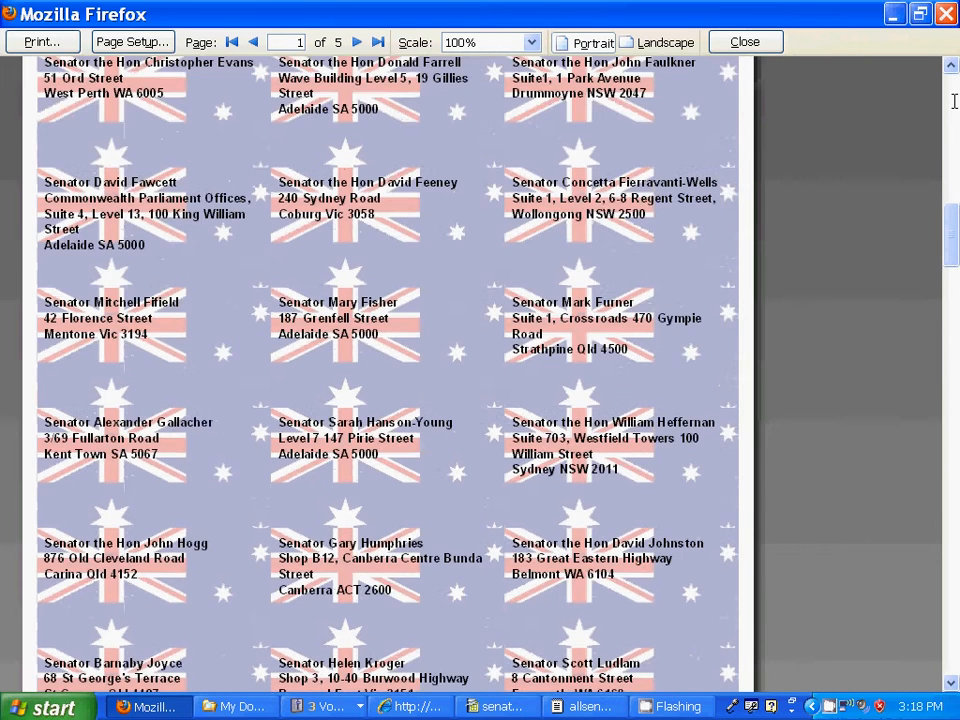
pyautogui.scroll(2, 954, 101)
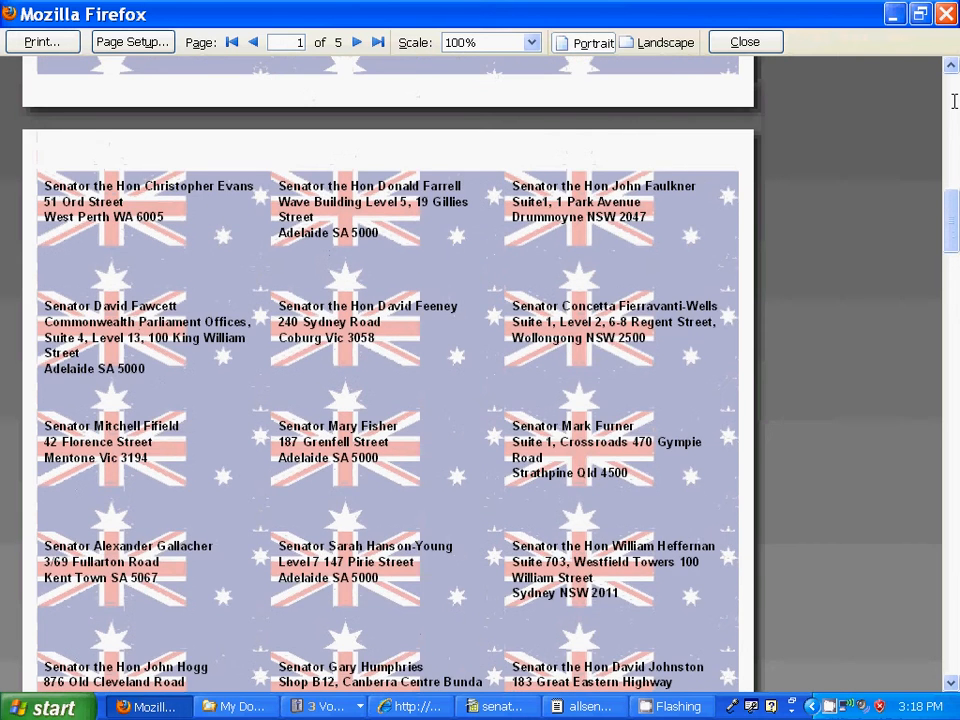
pyautogui.scroll(9, 954, 101)
pyautogui.scroll(8, 954, 101)
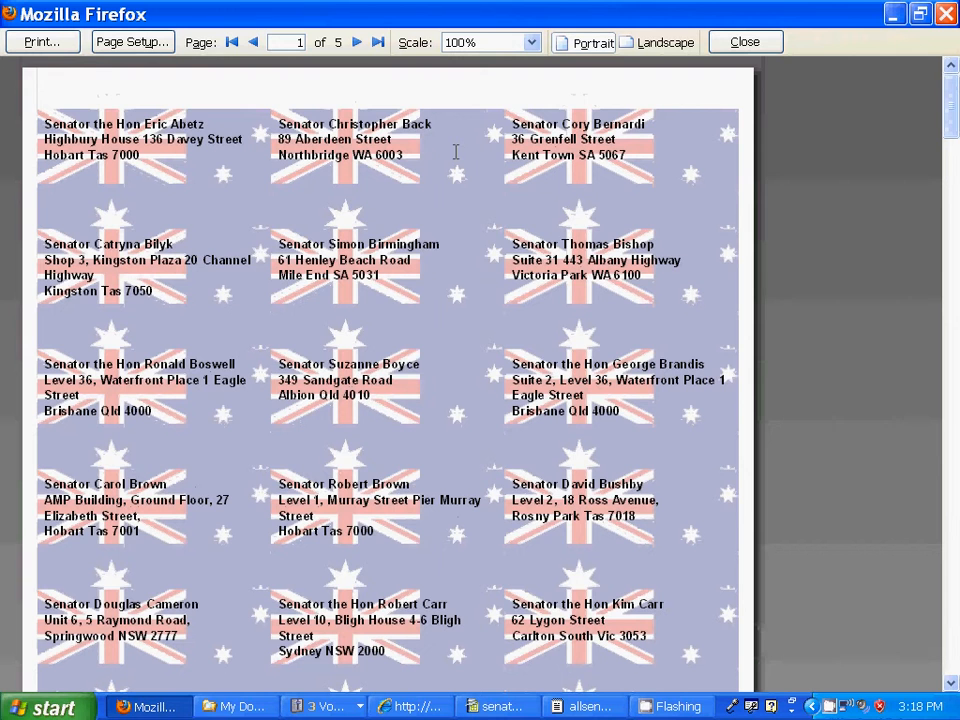
pyautogui.click(378, 41)
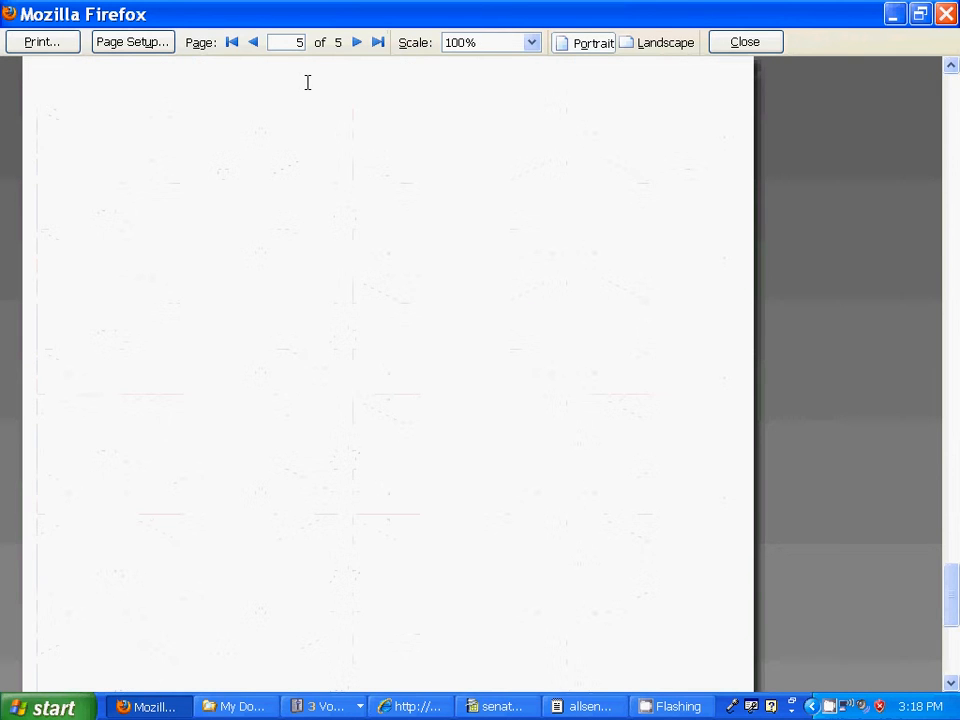
pyautogui.click(252, 42)
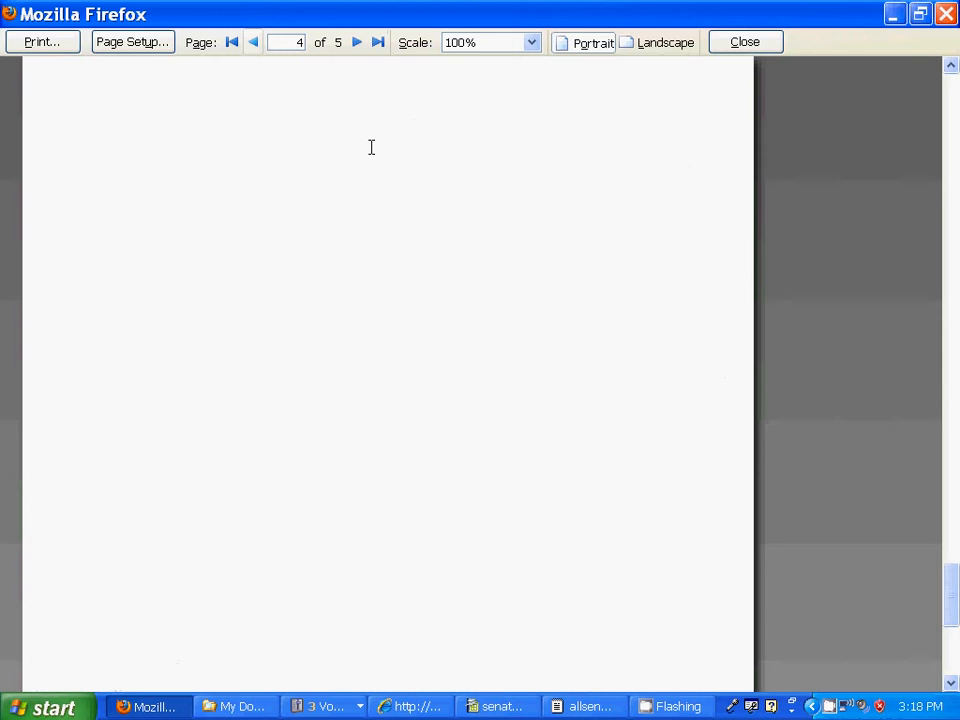
pyautogui.scroll(10, 375, 150)
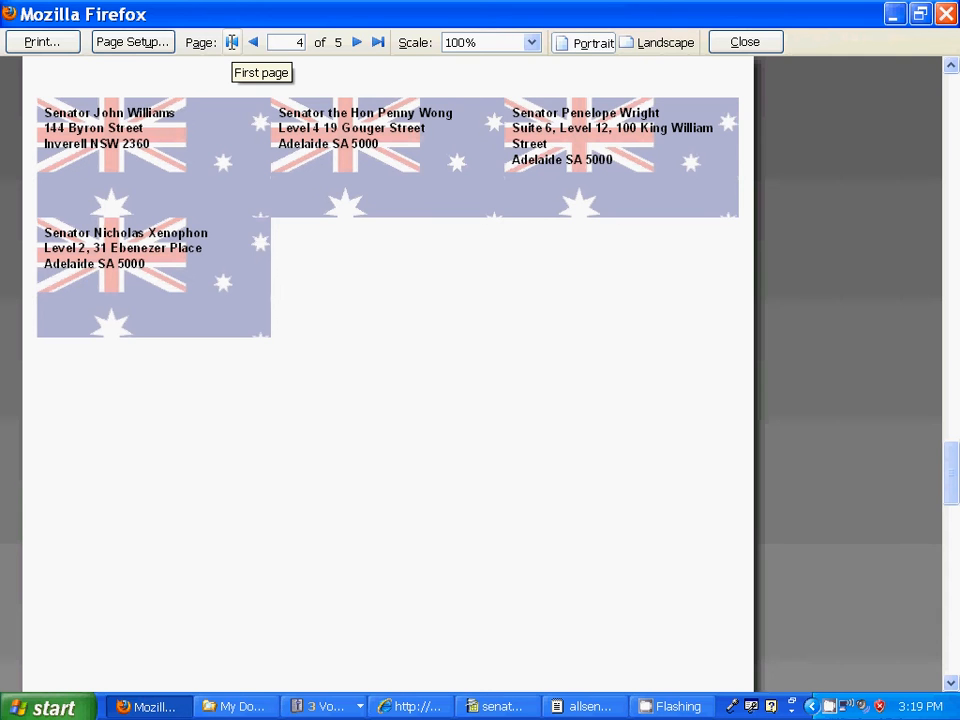
pyautogui.click(231, 42)
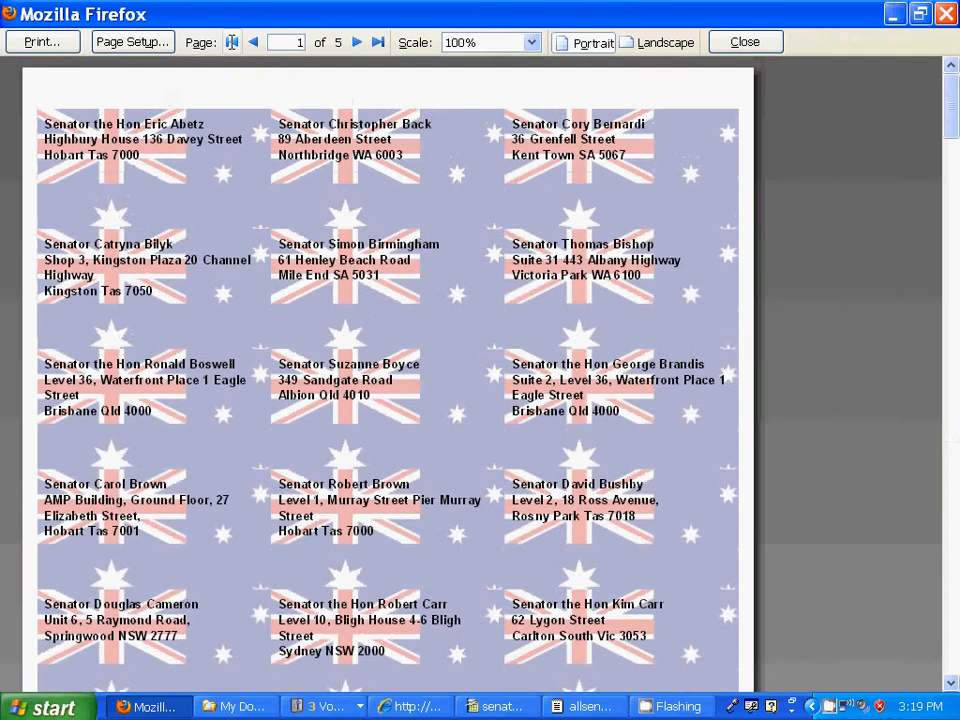
# Step: Close Firefox's print preview and reload the LabelMabel page to return to the senator labels dashboard
pyautogui.click(744, 42)
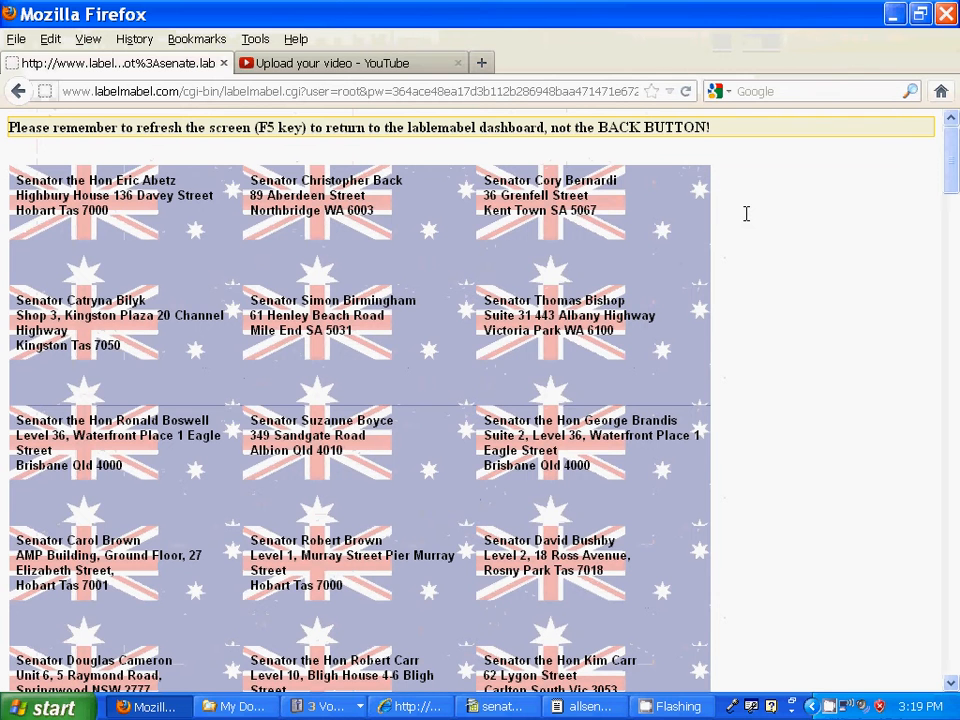
pyautogui.press('F5')
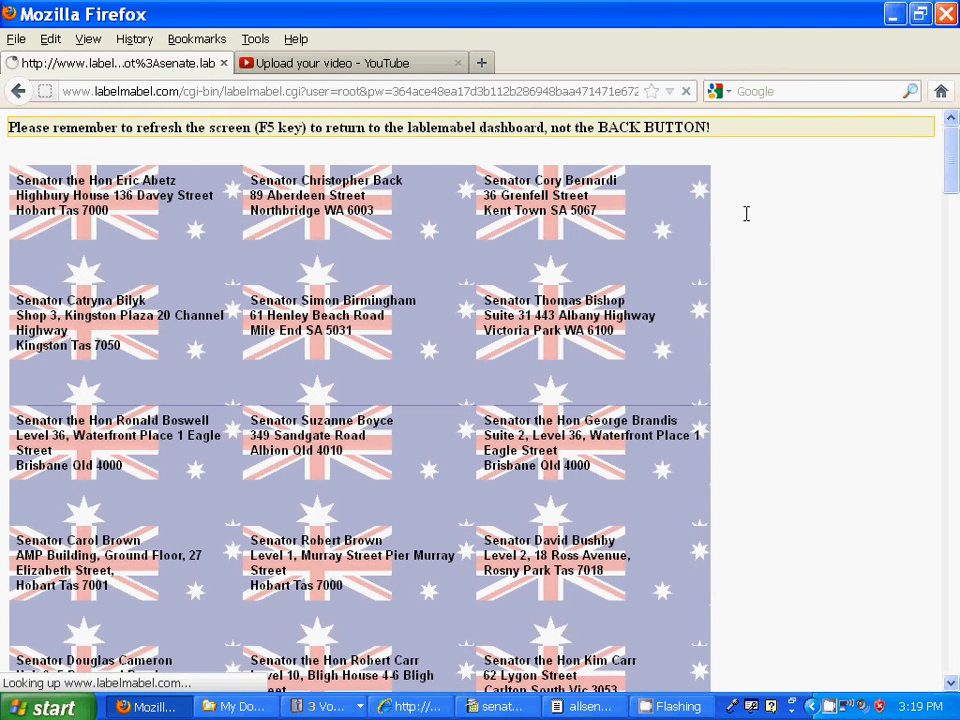